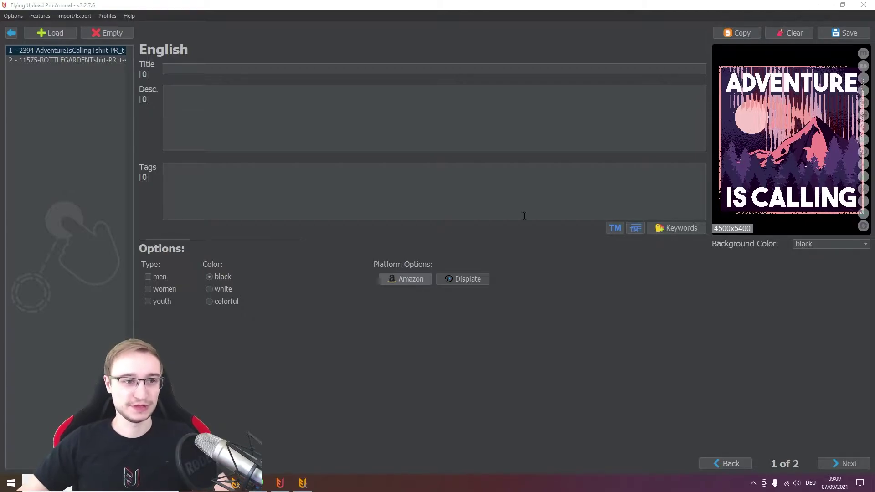
# - Look over the extra-features list and the Merch By Amazon listing form, changing nothing
pyautogui.click(40, 17)
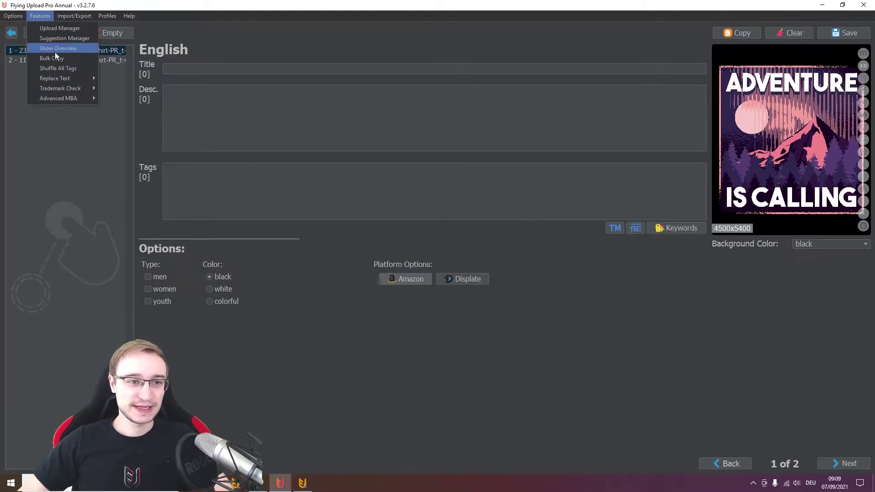
pyautogui.moveTo(60, 81)
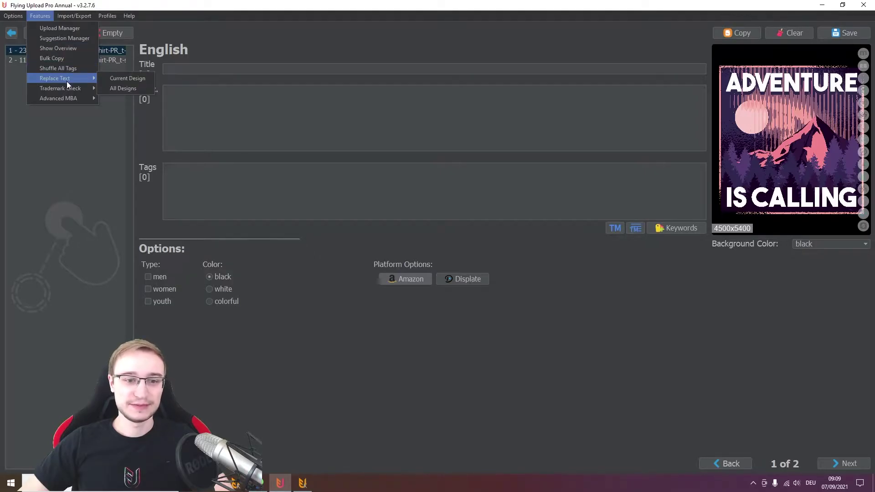
pyautogui.click(352, 244)
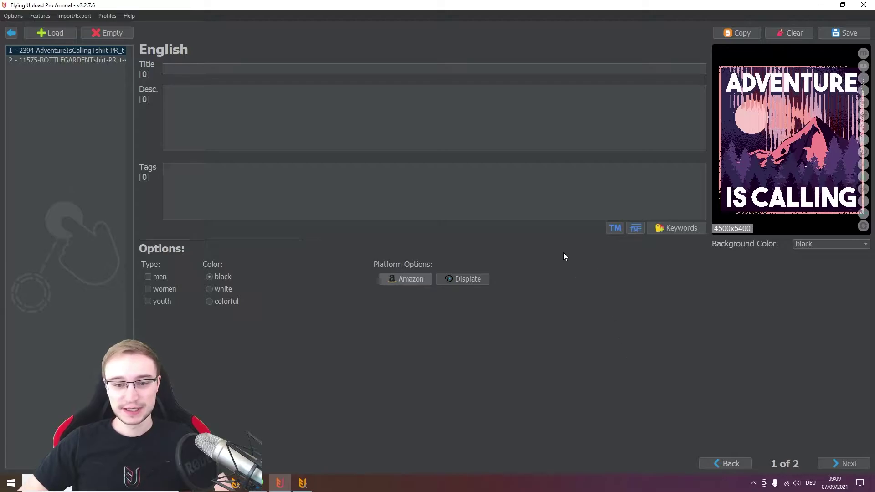
pyautogui.click(407, 279)
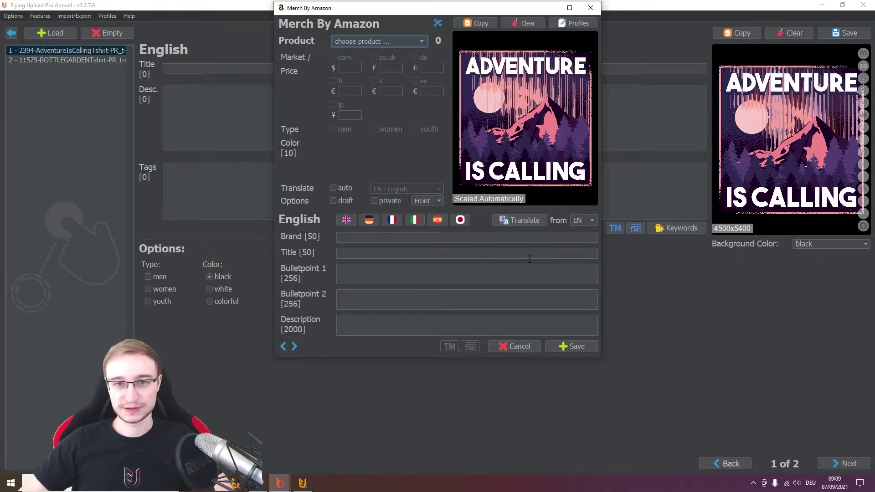
pyautogui.click(591, 8)
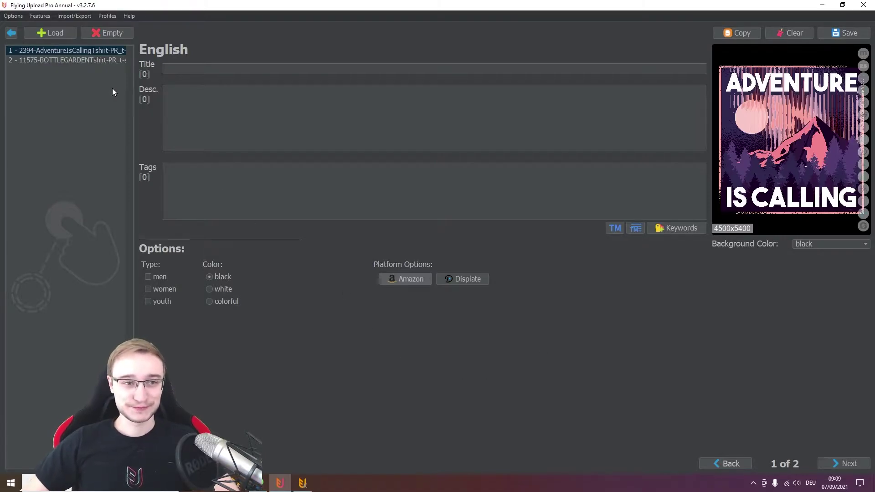
# - Show the second design, I Love My Bottle Garden, and bring up the Help menu
pyautogui.click(136, 17)
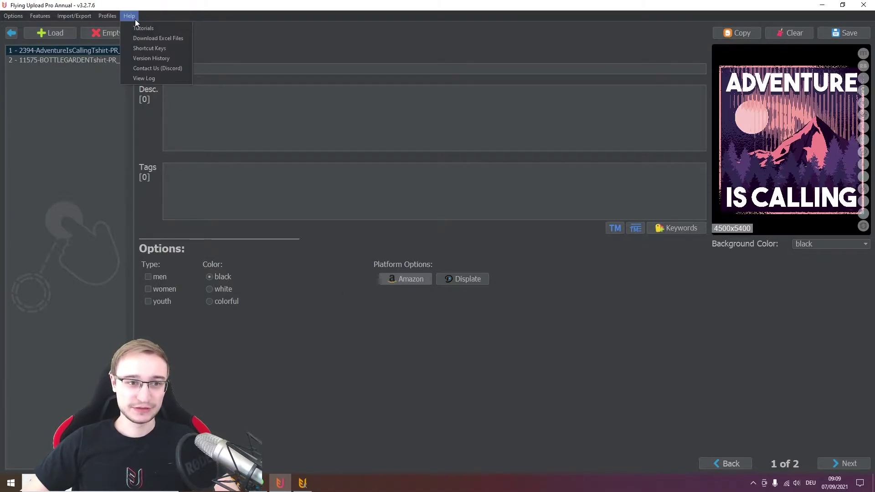
pyautogui.click(68, 60)
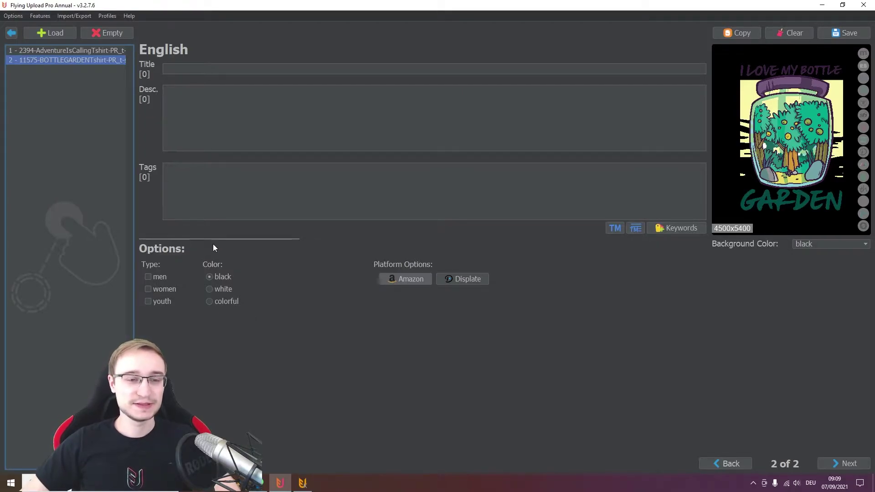
pyautogui.click(129, 16)
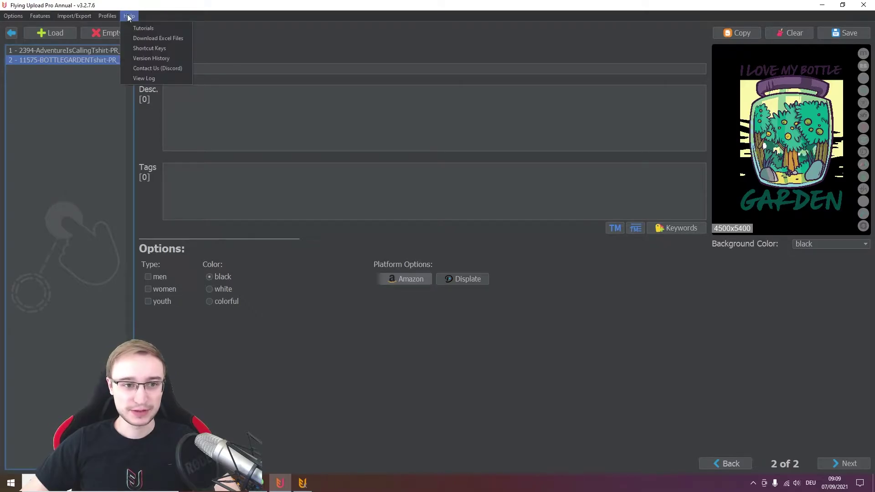
# - Download Excel_Standard.zip from the Other Features section of Flying Upload's free-version page
pyautogui.click(151, 40)
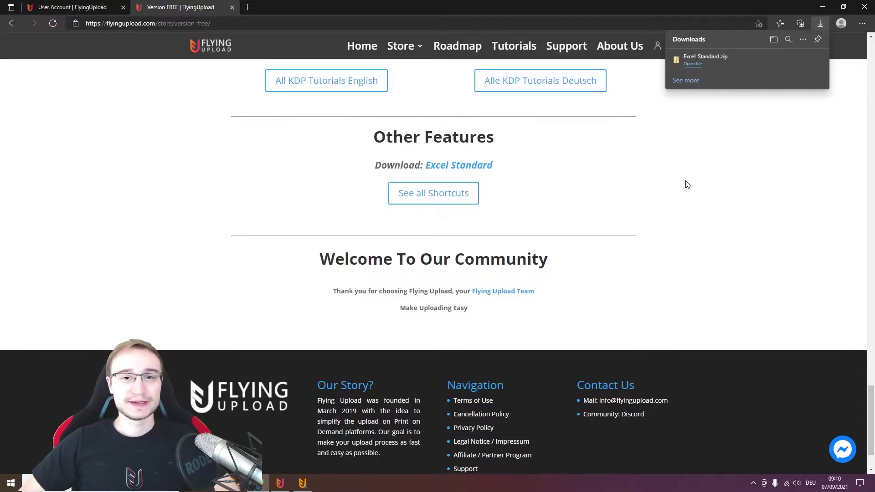
pyautogui.scroll(10, 755, 162)
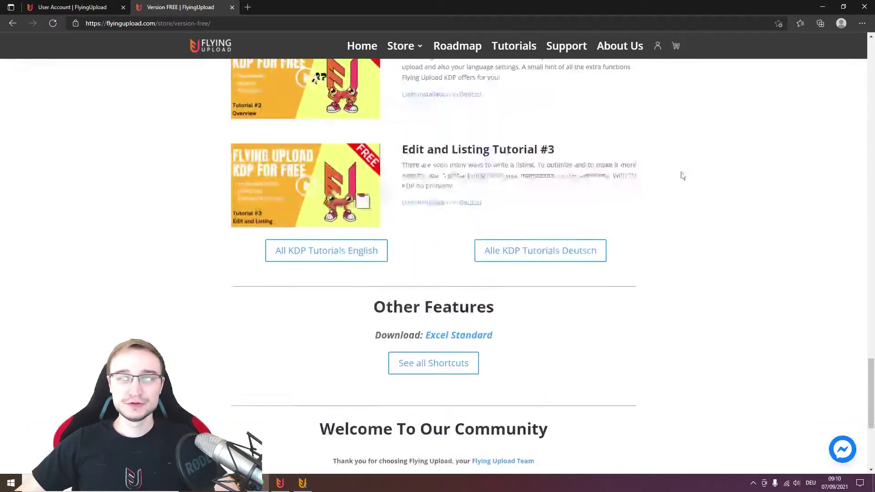
pyautogui.scroll(15, 662, 179)
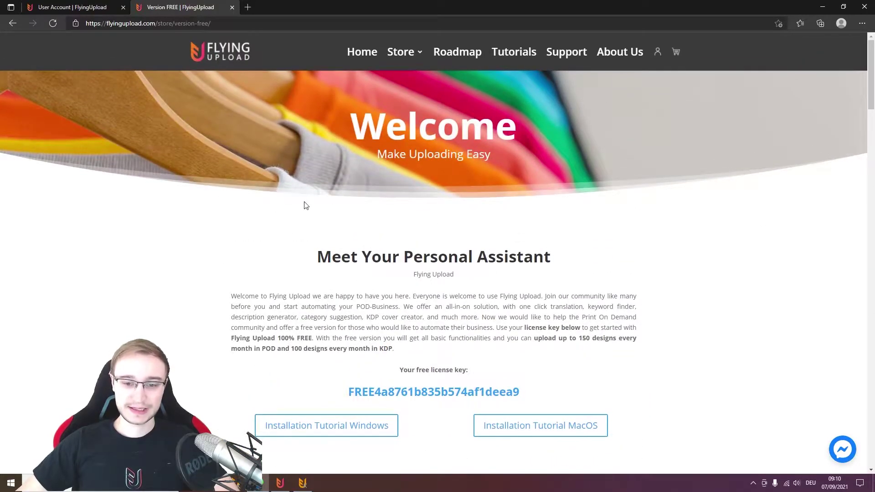
pyautogui.scroll(-15, 250, 195)
pyautogui.scroll(-12, 168, 192)
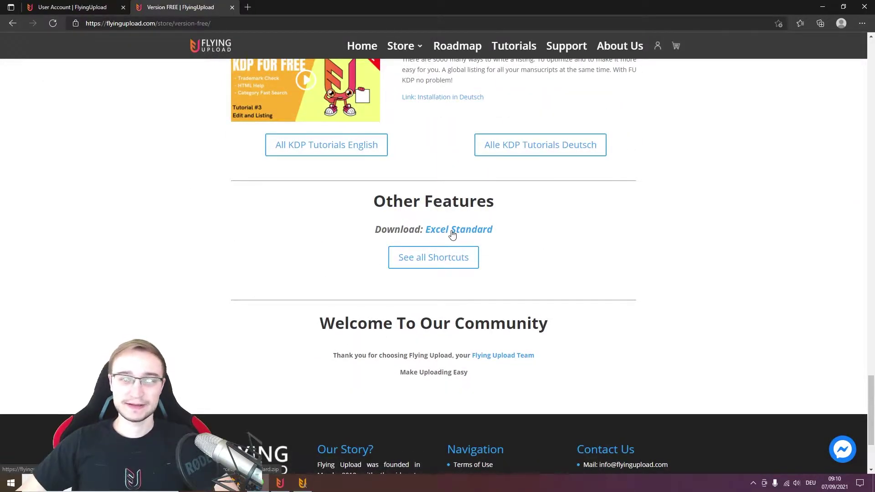
pyautogui.click(452, 234)
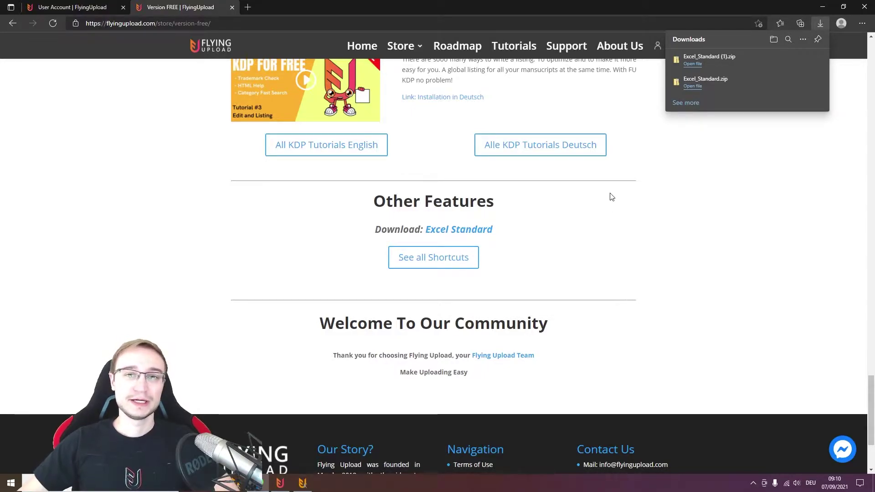
# - Download Excel_Standard.zip a second time from the User Account page
pyautogui.click(73, 7)
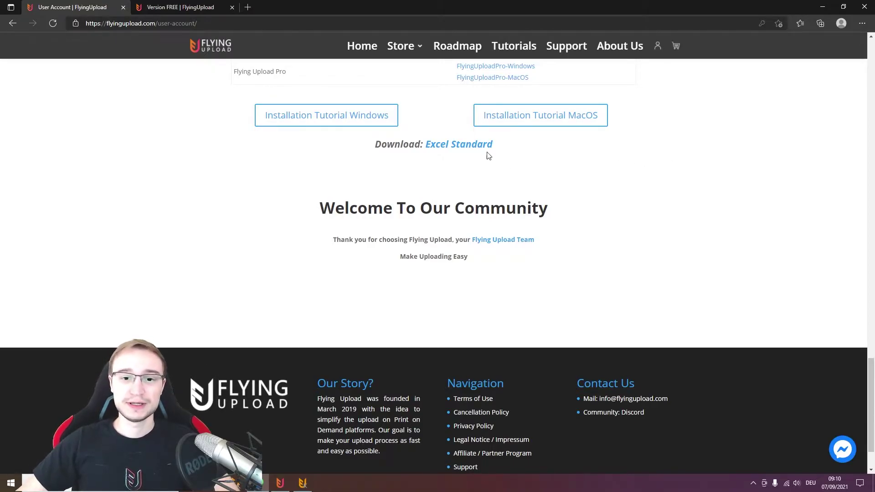
pyautogui.click(462, 150)
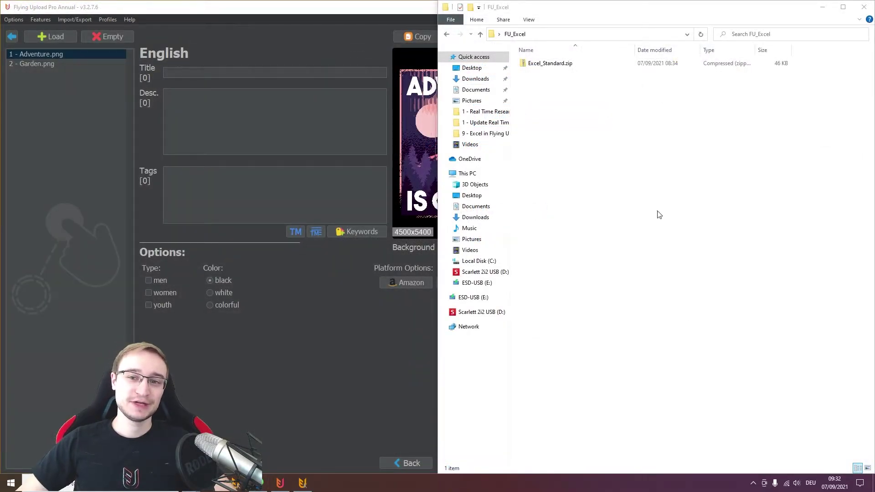
# - Extract Excel_Standard.zip in place with 7-Zip and open the Excel Standard v1.9 folder
pyautogui.rightClick(559, 66)
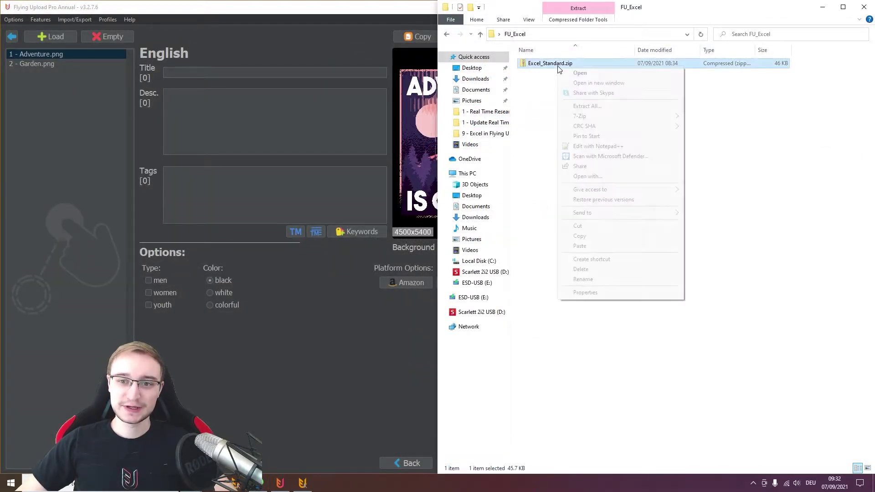
pyautogui.moveTo(613, 120)
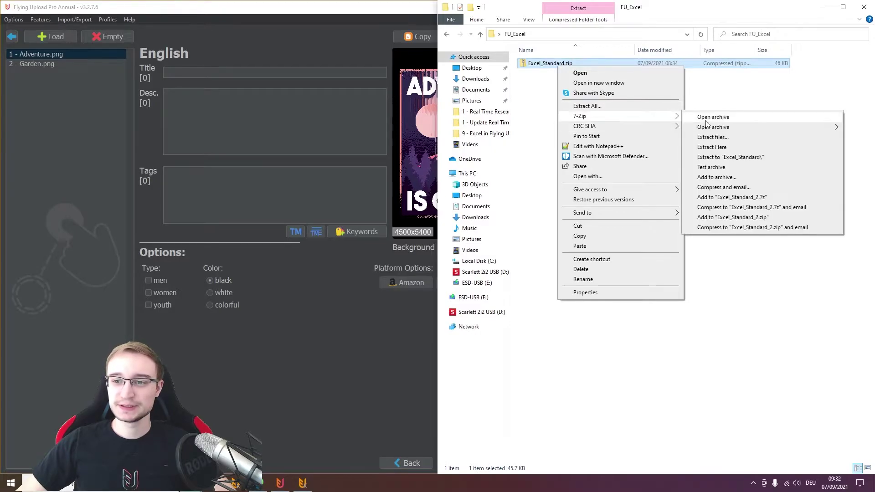
pyautogui.click(720, 146)
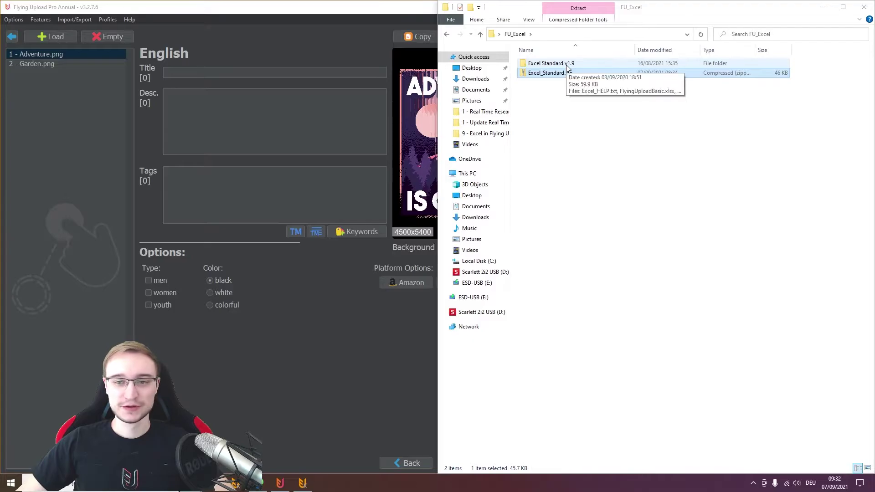
pyautogui.doubleClick(567, 64)
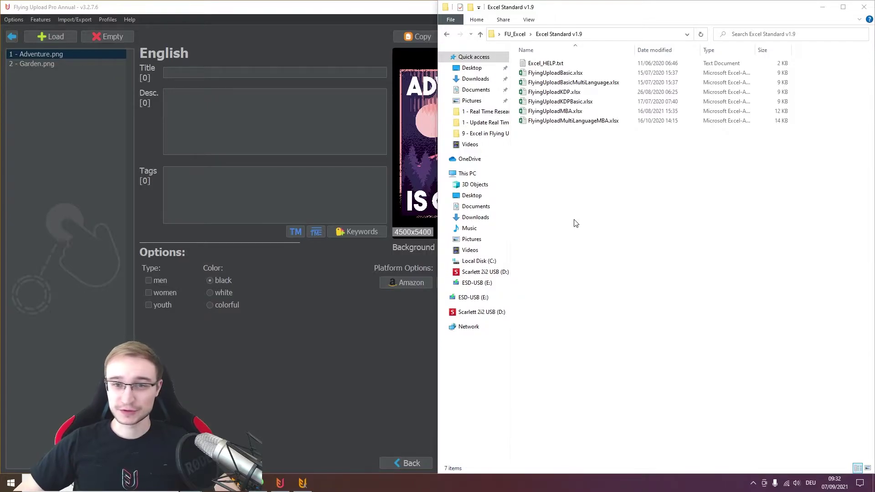
pyautogui.click(565, 74)
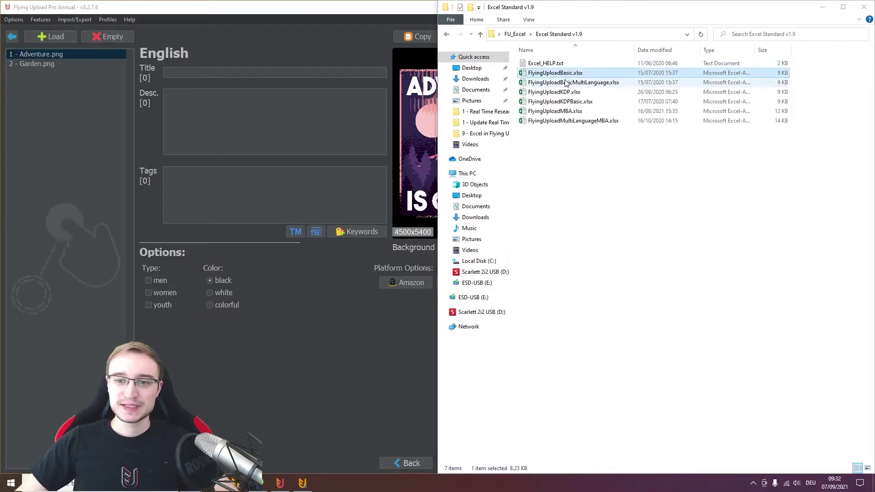
pyautogui.keyDown('ctrl'); pyautogui.click(565, 83); pyautogui.keyUp('ctrl')
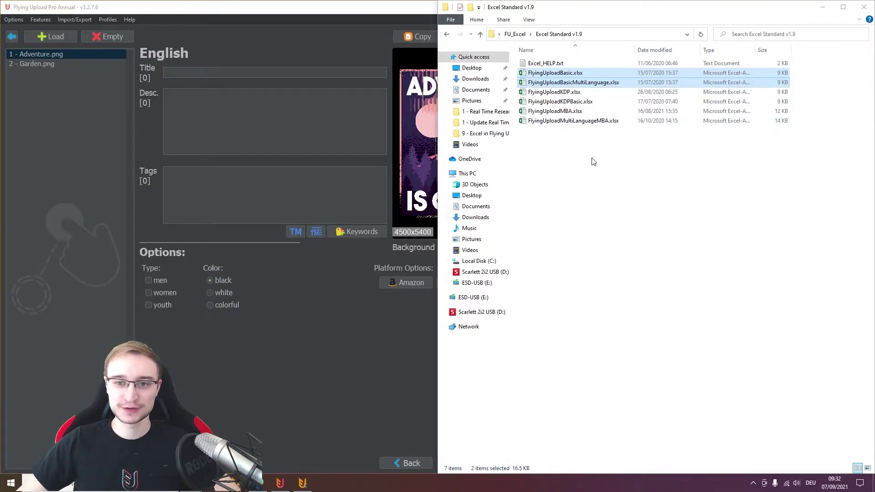
pyautogui.click(571, 92)
pyautogui.keyDown('ctrl'); pyautogui.click(560, 101); pyautogui.keyUp('ctrl')
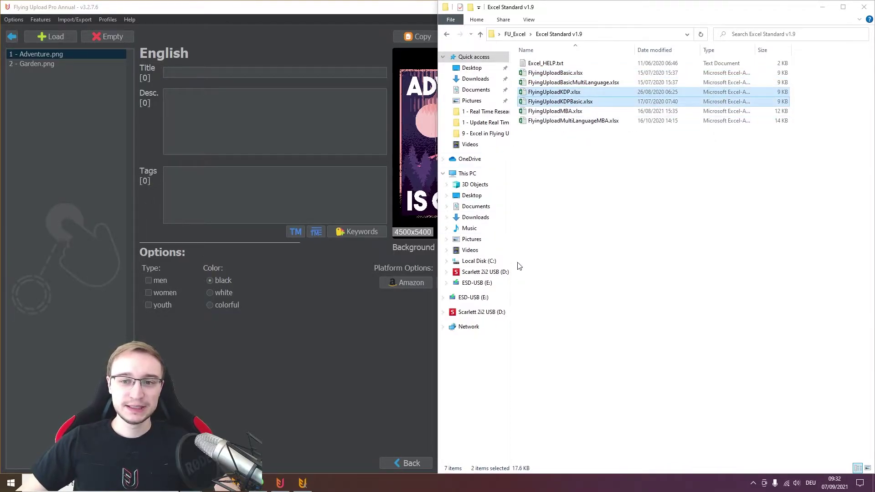
pyautogui.click(302, 483)
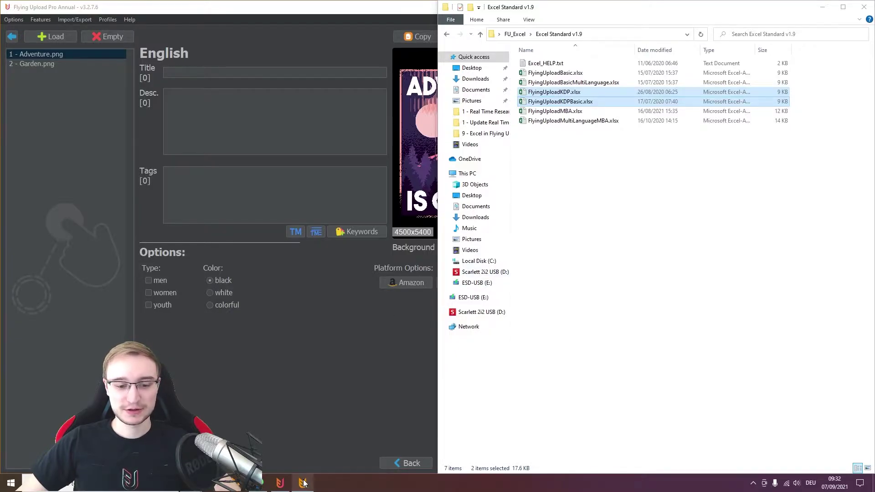
pyautogui.click(659, 72)
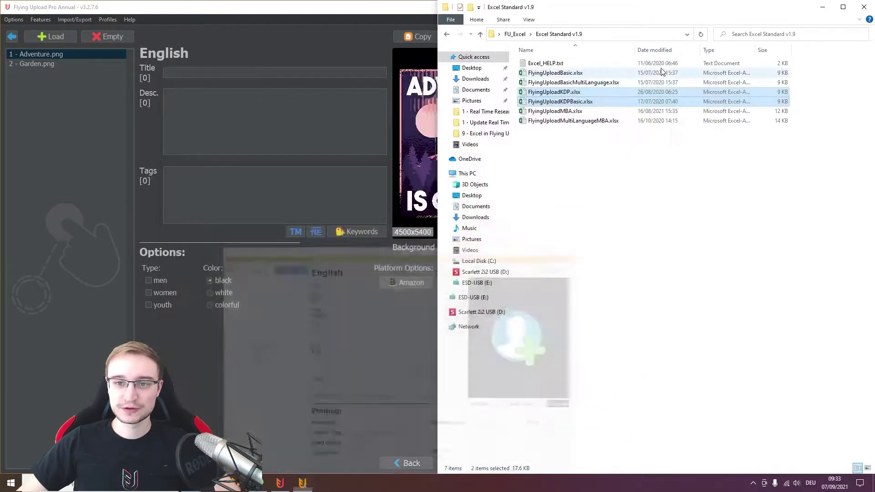
pyautogui.click(574, 181)
pyautogui.click(567, 111)
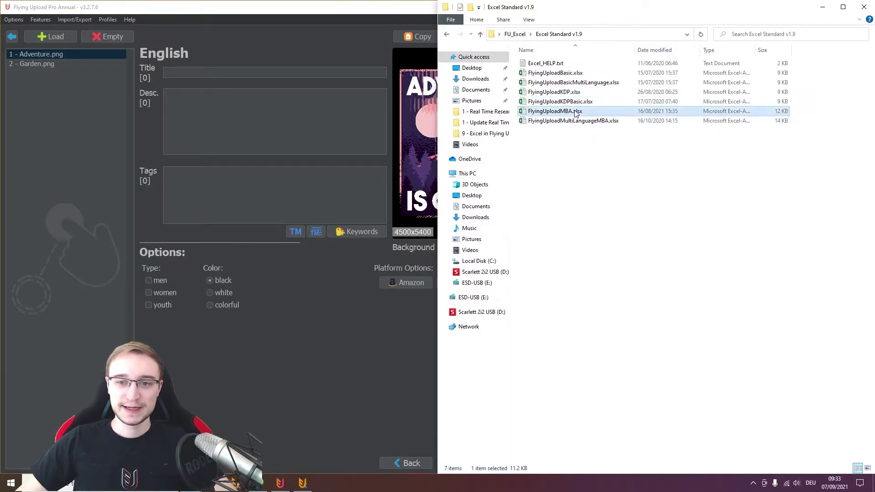
pyautogui.keyDown('ctrl'); pyautogui.click(592, 122); pyautogui.keyUp('ctrl')
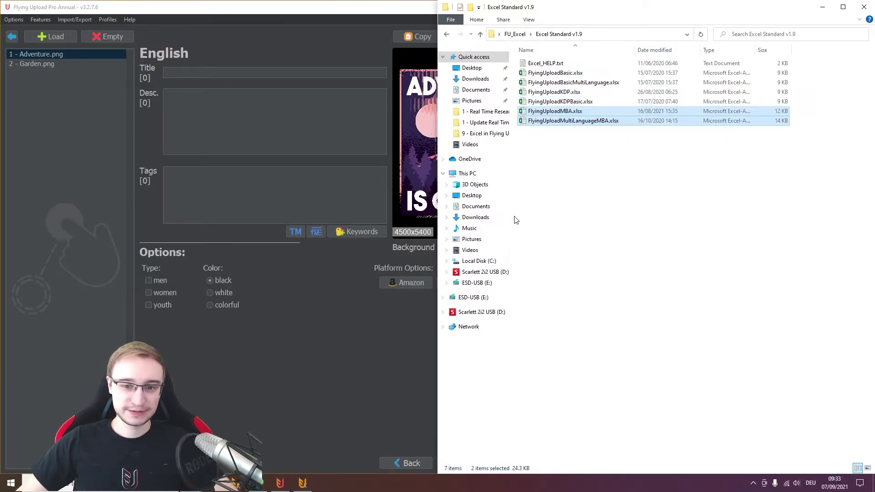
pyautogui.click(403, 282)
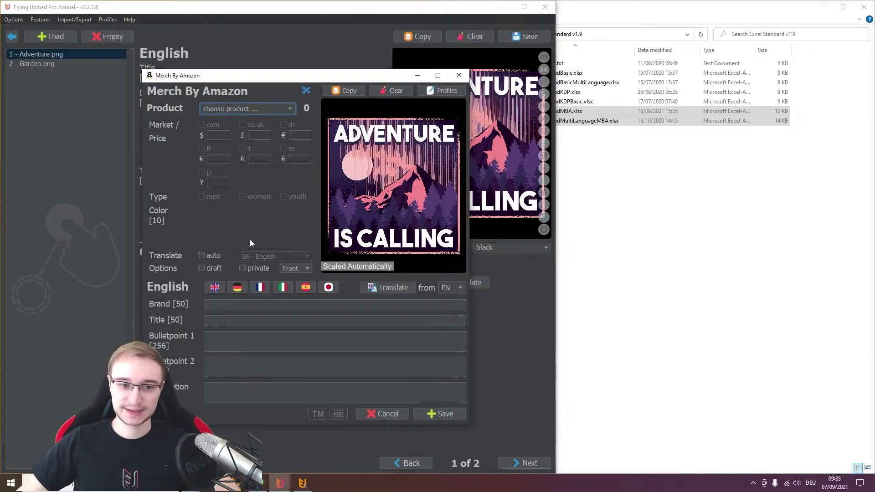
pyautogui.click(589, 167)
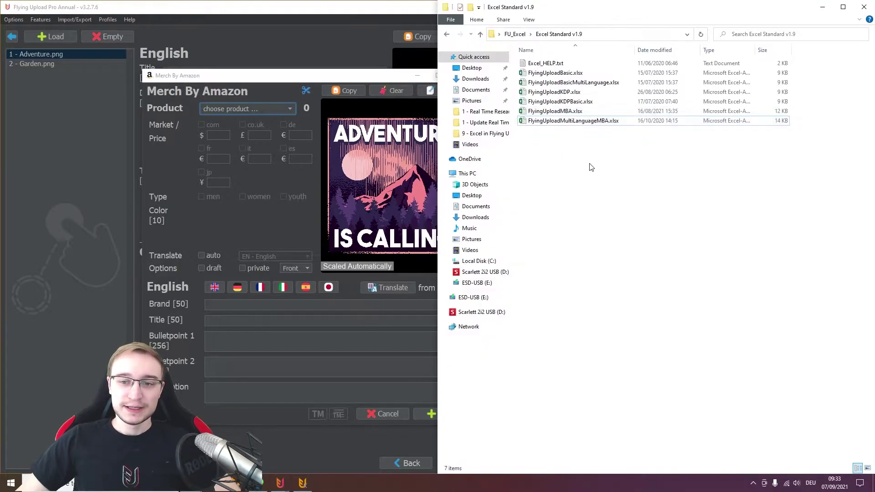
pyautogui.click(410, 76)
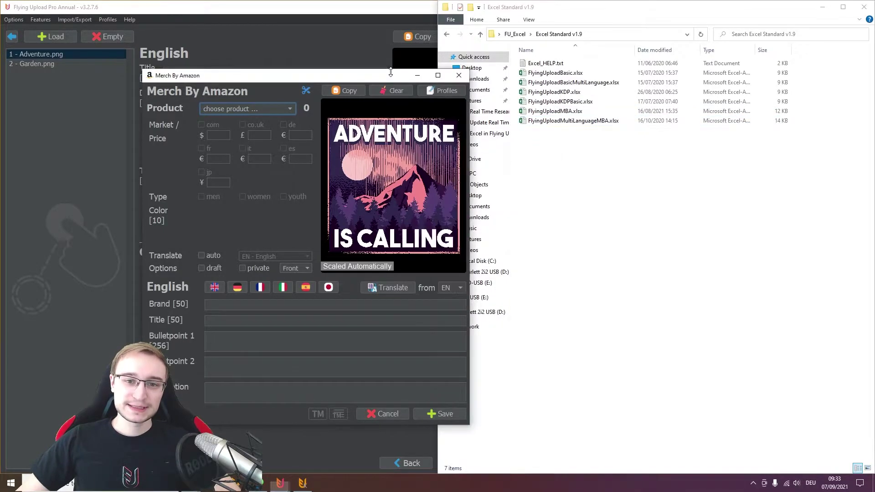
pyautogui.click(456, 74)
pyautogui.click(645, 248)
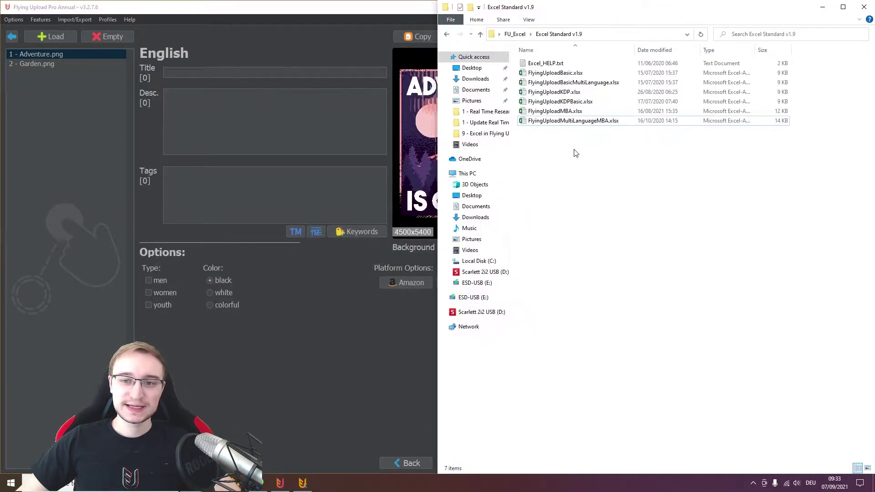
pyautogui.click(571, 113)
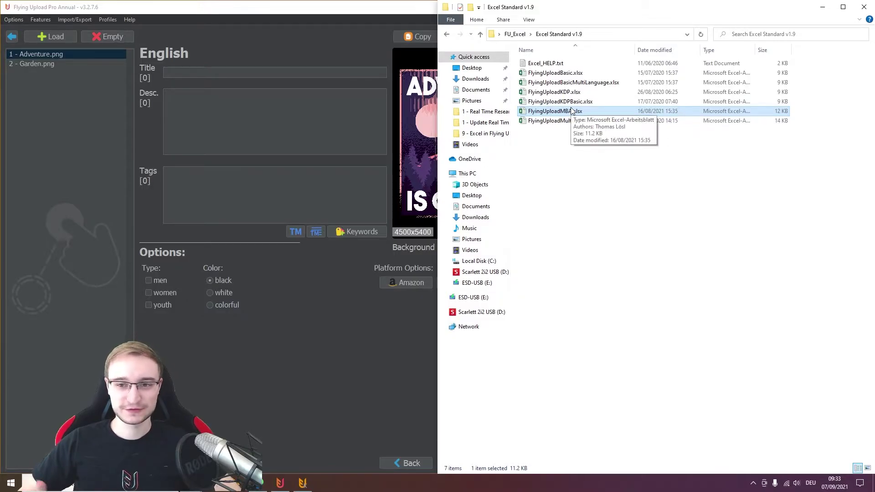
pyautogui.doubleClick(545, 113)
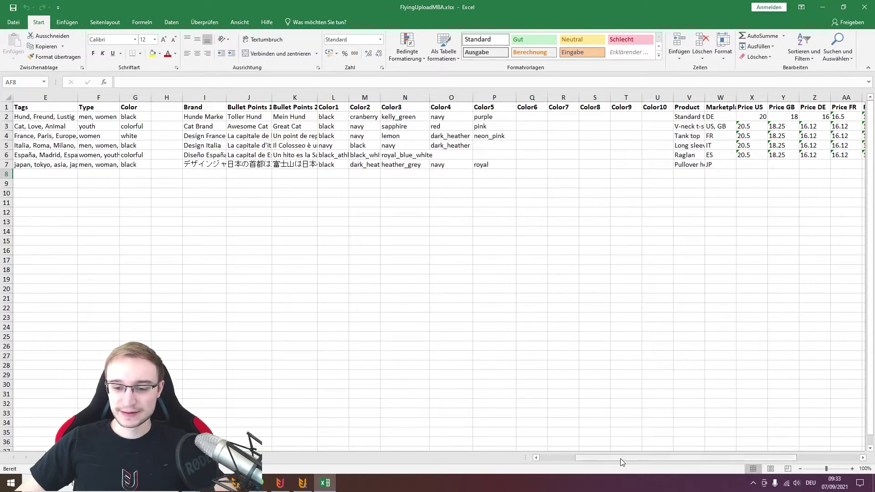
pyautogui.moveTo(620, 458); pyautogui.dragTo(549, 460)
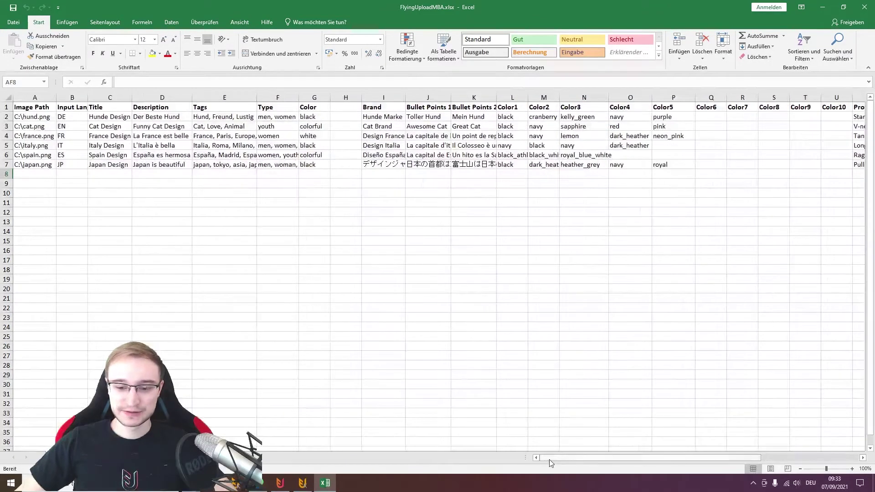
pyautogui.click(228, 105)
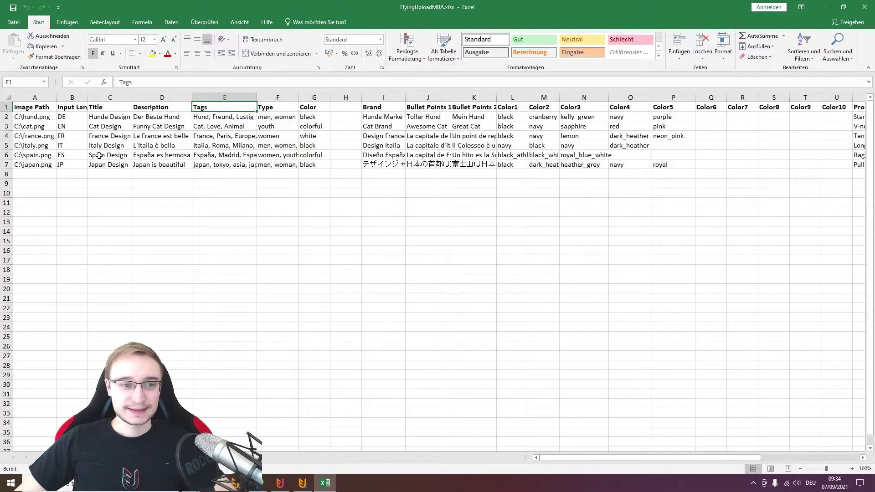
pyautogui.click(39, 118)
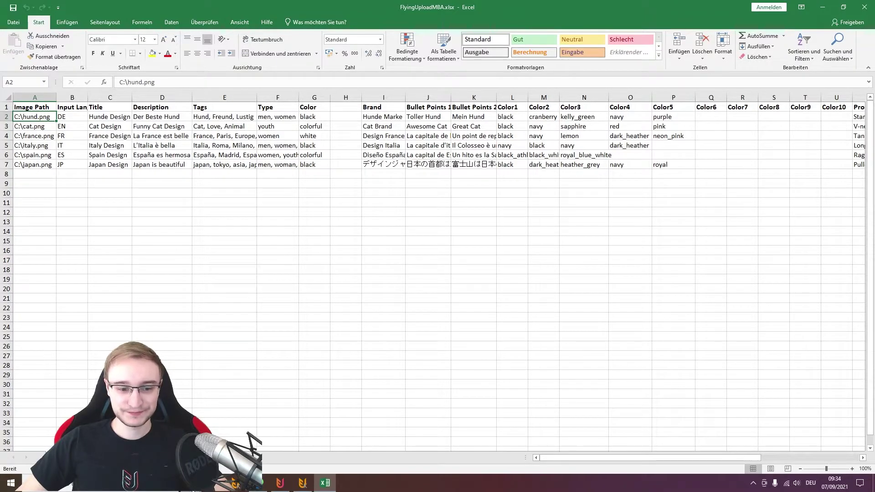
# - Check the Designs folder's path C:\FU\Designs and close the open Excel workbook
pyautogui.click(236, 483)
pyautogui.click(235, 426)
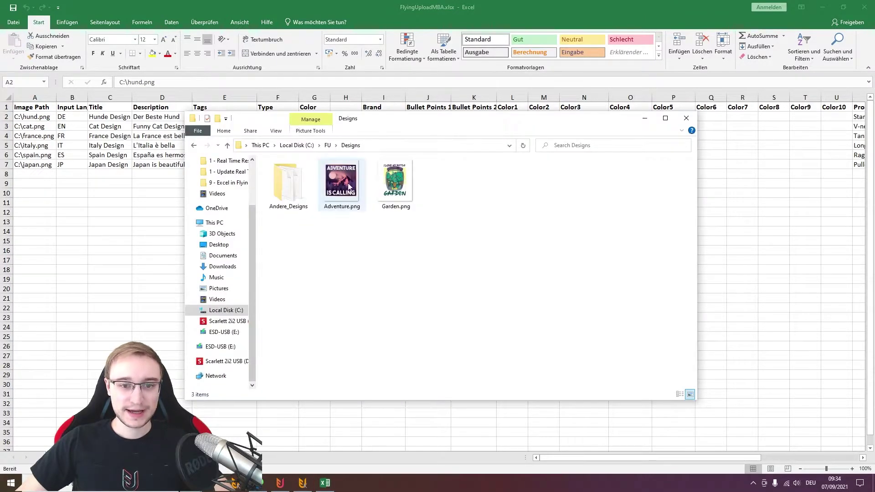
pyautogui.click(381, 147)
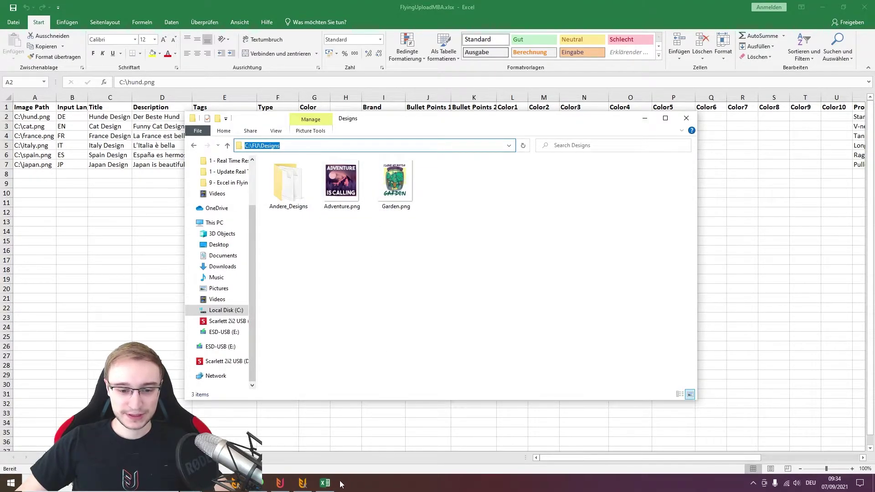
pyautogui.click(325, 483)
pyautogui.click(863, 7)
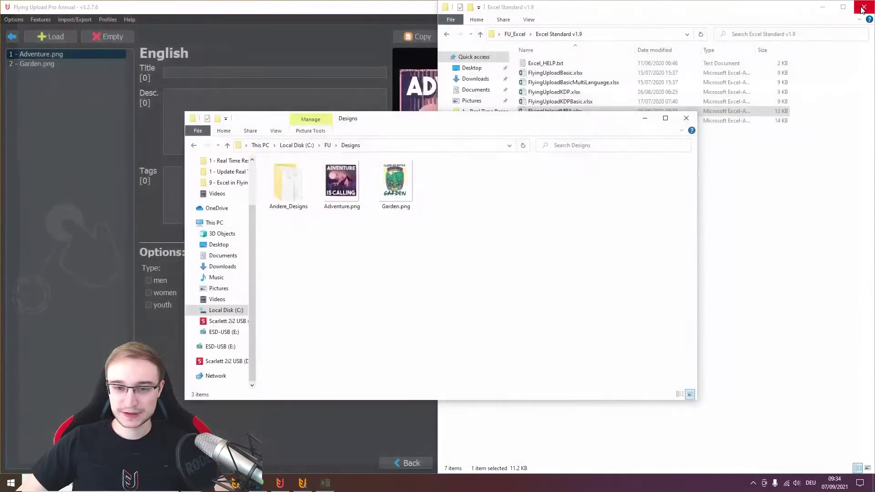
# - Copy FlyingUploadMBA.xlsx from Excel Standard v1.9 and paste it into the Designs folder
pyautogui.click(572, 112)
pyautogui.rightClick(572, 112)
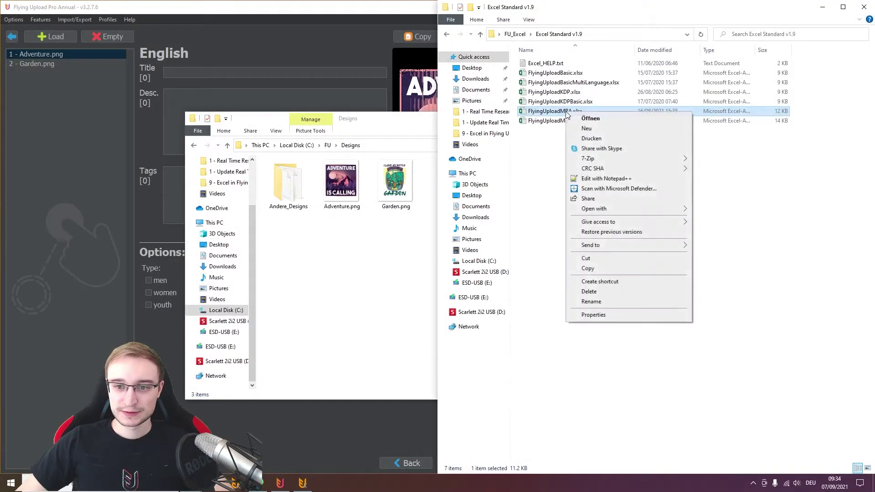
pyautogui.click(588, 268)
pyautogui.click(363, 261)
pyautogui.rightClick(364, 261)
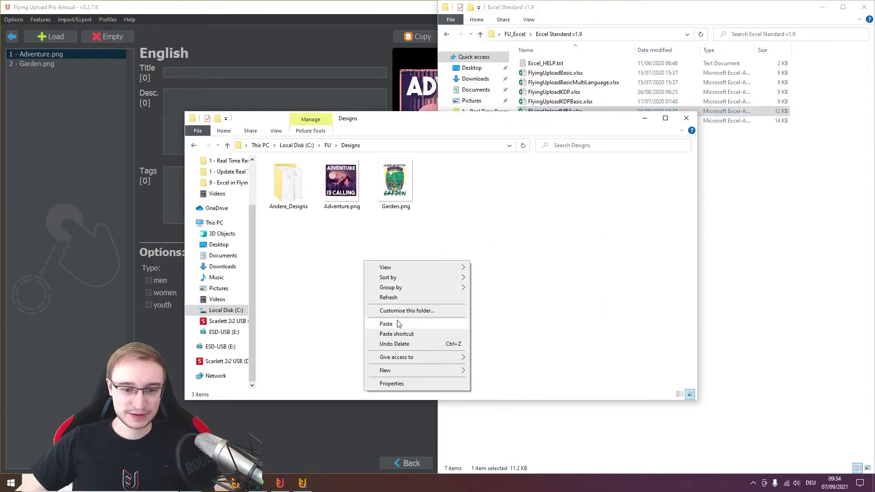
pyautogui.click(398, 324)
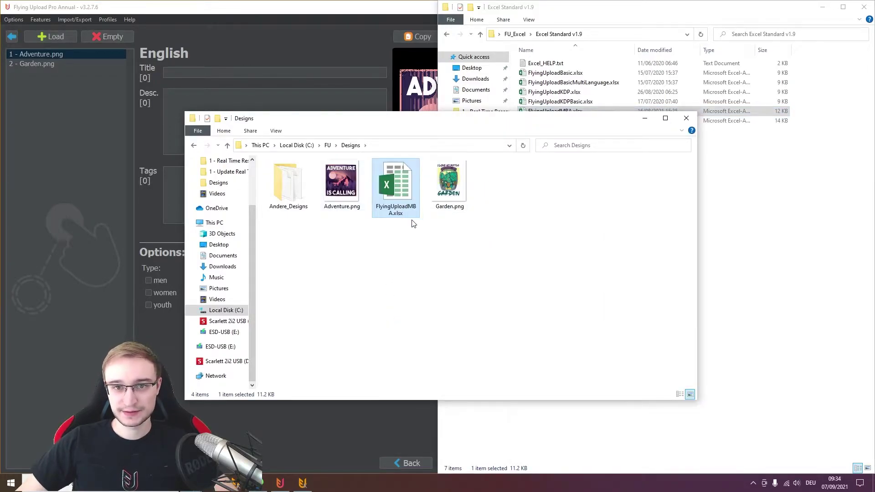
# - Open the copied workbook and delete sample rows 4–7, France through Japan
pyautogui.doubleClick(395, 179)
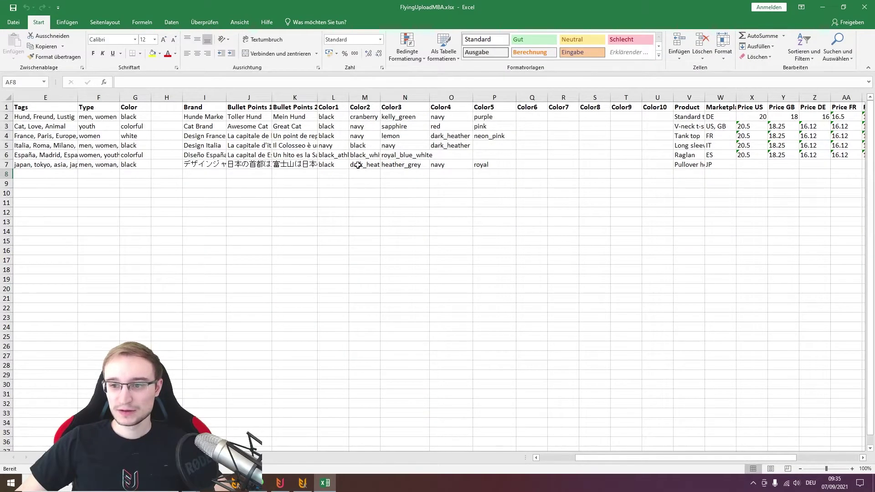
pyautogui.click(27, 133)
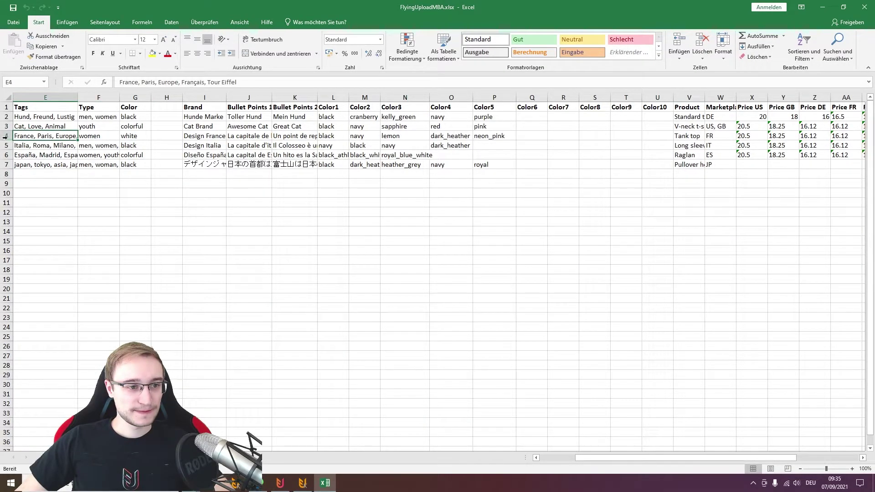
pyautogui.moveTo(2, 136); pyautogui.dragTo(4, 165)
pyautogui.rightClick(3, 165)
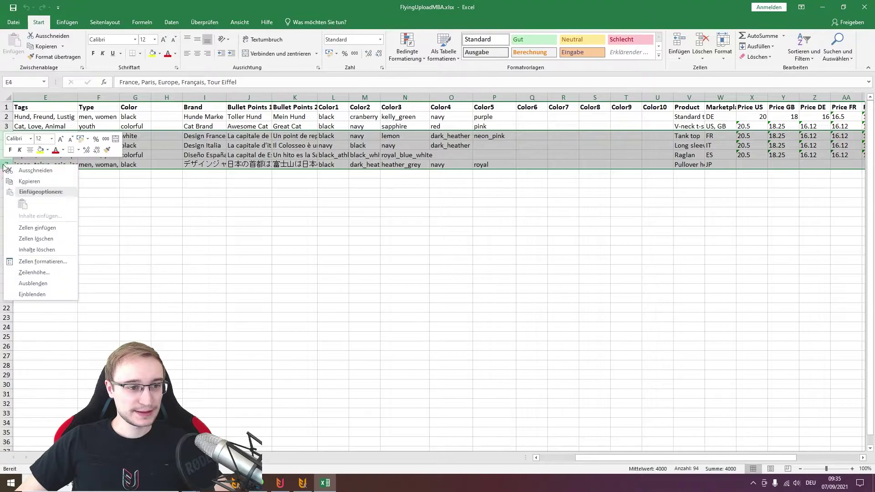
pyautogui.click(44, 238)
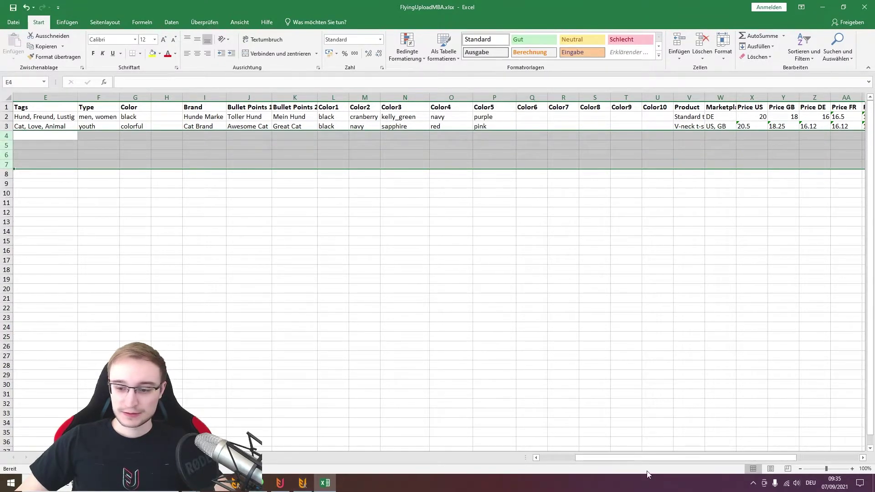
pyautogui.moveTo(655, 458); pyautogui.dragTo(576, 457)
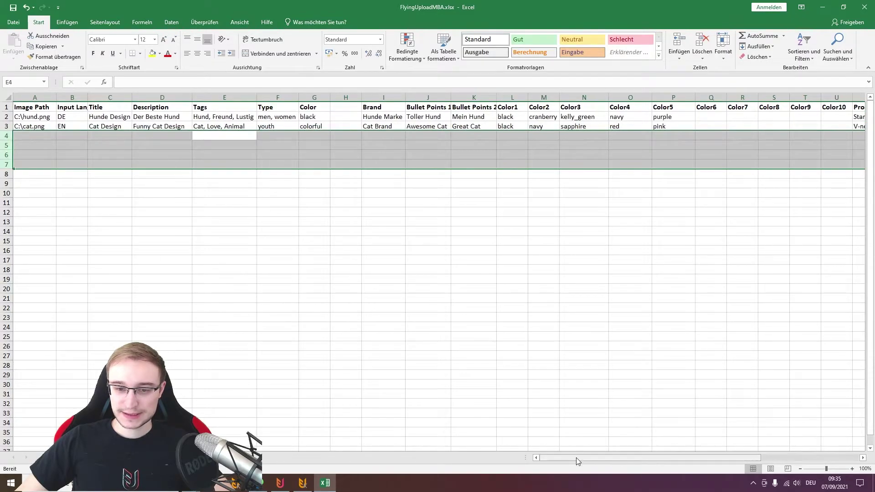
pyautogui.click(162, 241)
# - Copy the file name Adventure.png from the Designs folder without renaming it
pyautogui.click(45, 118)
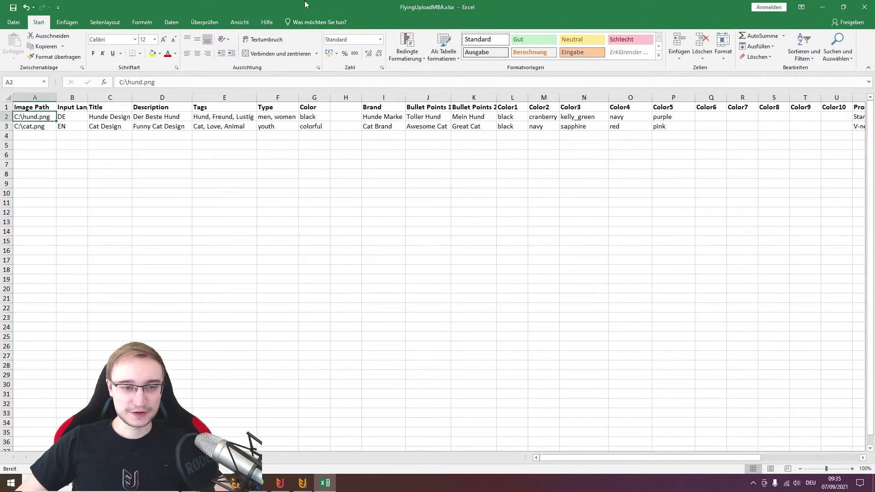
pyautogui.moveTo(294, 10); pyautogui.dragTo(431, 59)
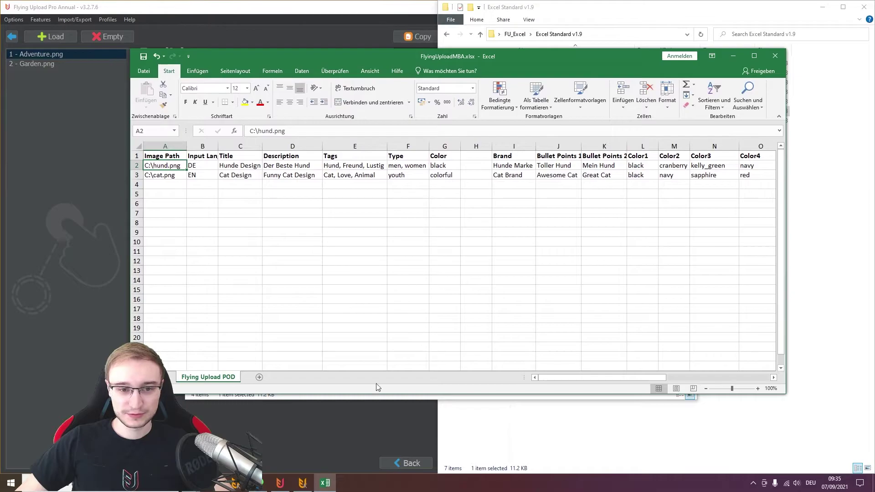
pyautogui.click(309, 398)
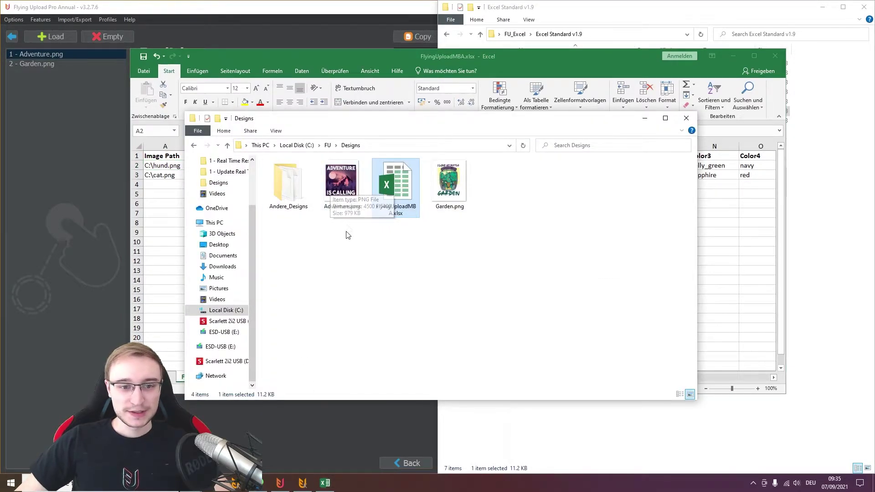
pyautogui.rightClick(343, 209)
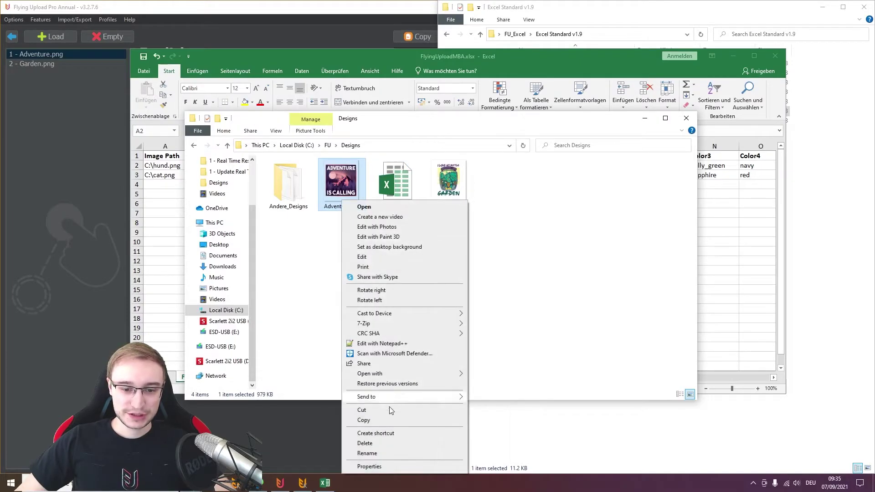
pyautogui.click(410, 454)
pyautogui.moveTo(362, 207); pyautogui.dragTo(325, 205)
pyautogui.click(351, 270)
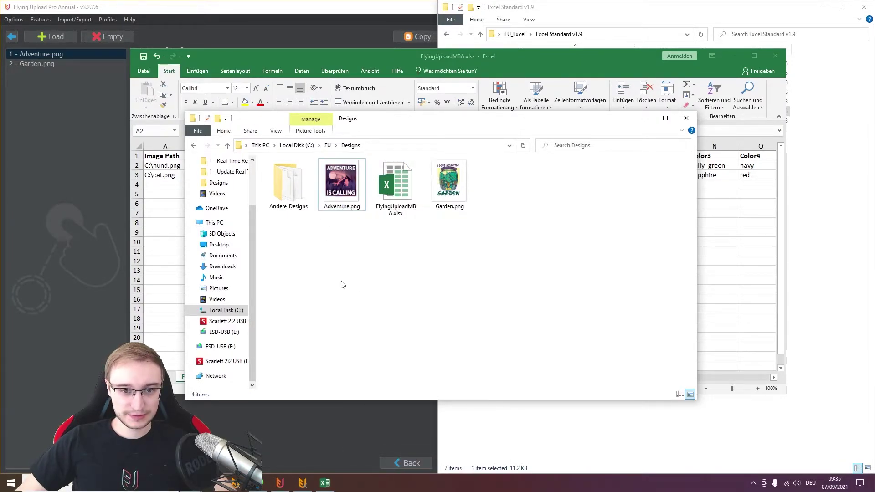
# - Replace cell A2's image path with Adventure.png and fit column A to its contents
pyautogui.click(175, 166)
pyautogui.doubleClick(177, 166)
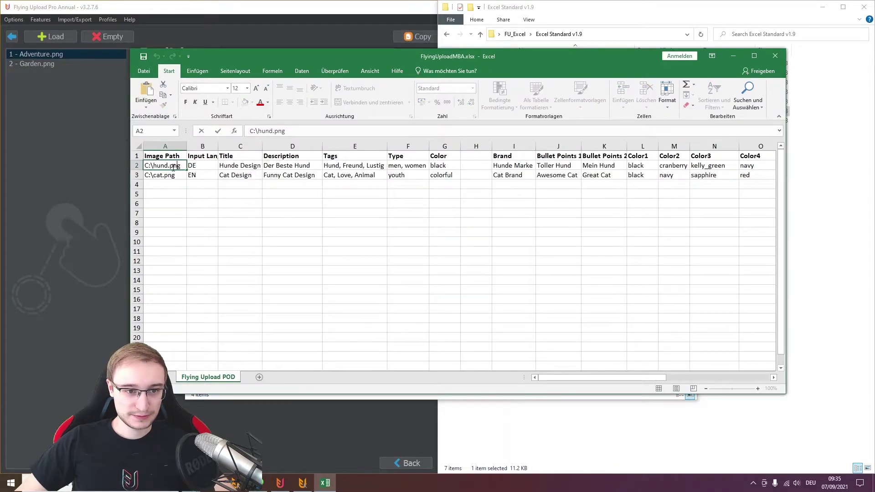
pyautogui.hotkey('ctrl', 'a')
pyautogui.hotkey('ctrl', 'v')
pyautogui.press('Return')
pyautogui.click(240, 258)
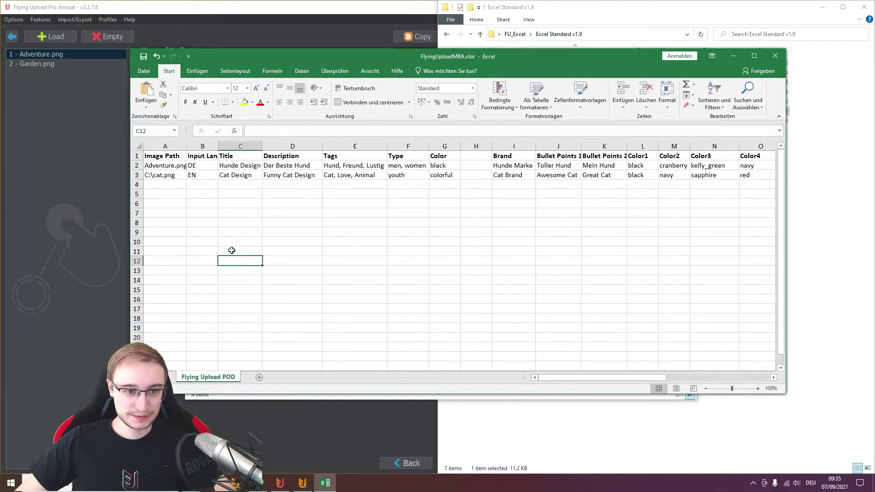
pyautogui.doubleClick(185, 141)
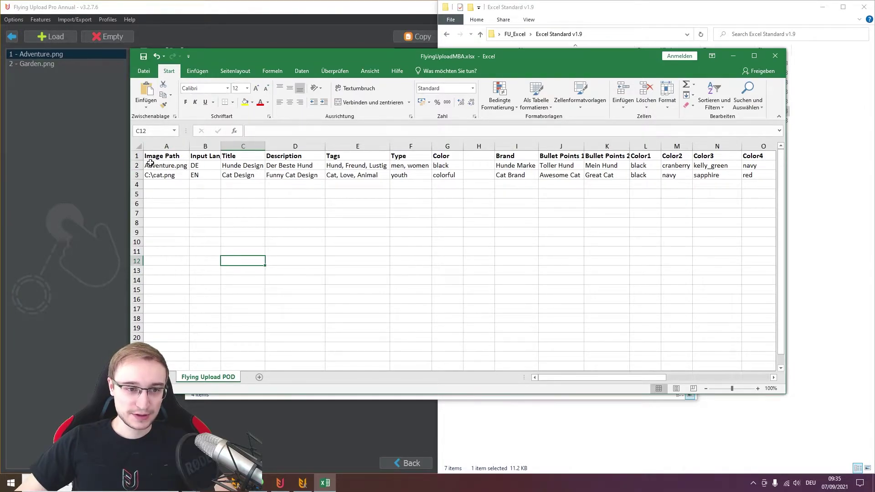
# - Replace cell A3's image path with the copied name Garden.png, then save and close the workbook
pyautogui.click(304, 398)
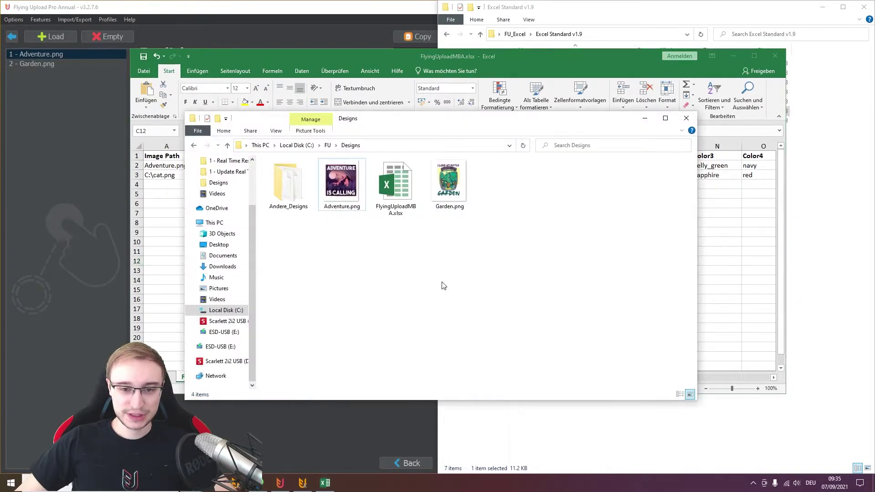
pyautogui.rightClick(449, 201)
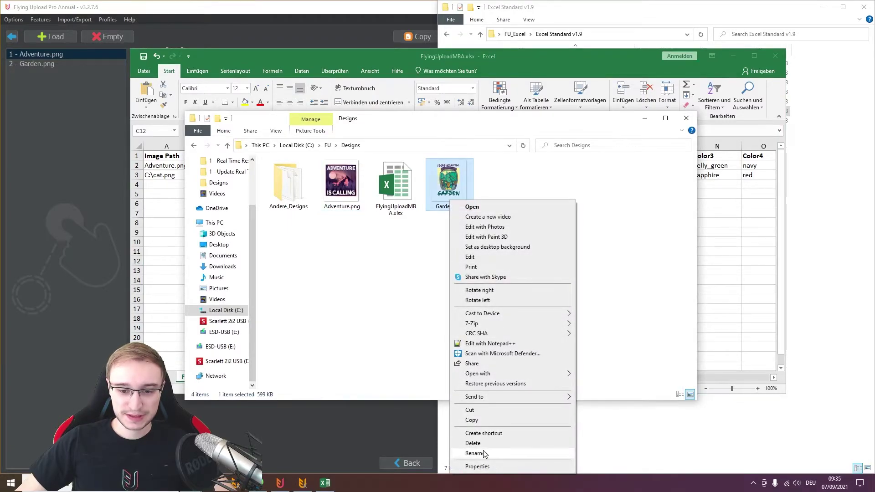
pyautogui.click(474, 453)
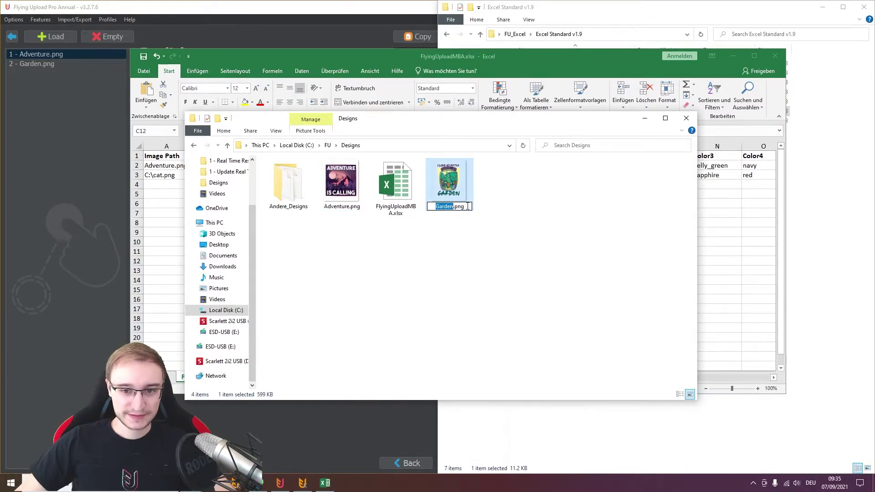
pyautogui.moveTo(467, 206); pyautogui.dragTo(422, 200)
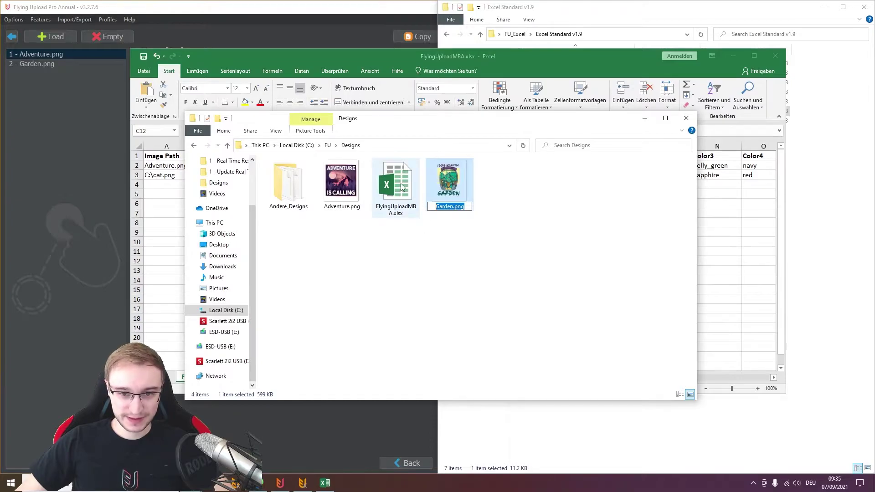
pyautogui.click(316, 290)
pyautogui.click(180, 176)
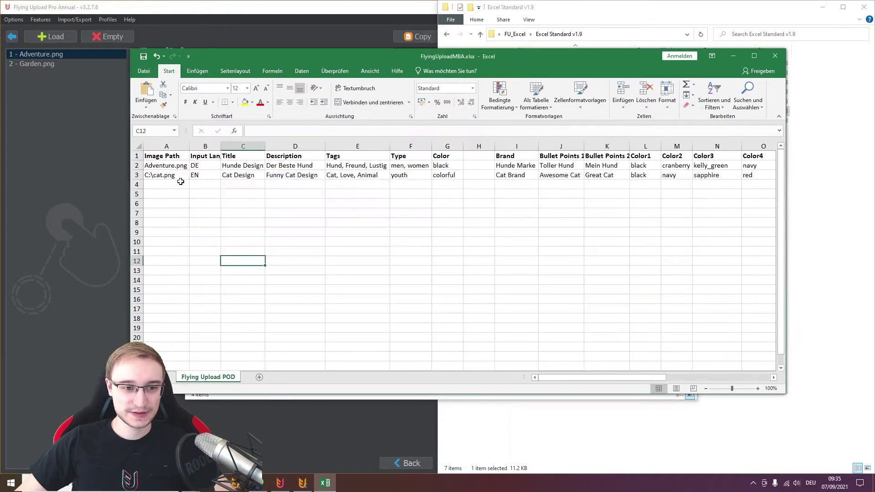
pyautogui.moveTo(180, 175); pyautogui.dragTo(142, 175)
pyautogui.hotkey('ctrl', 'v')
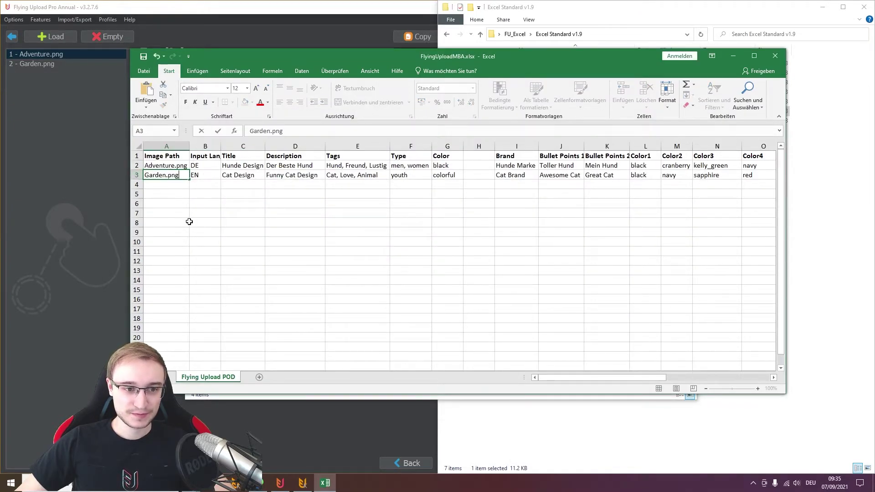
pyautogui.click(173, 213)
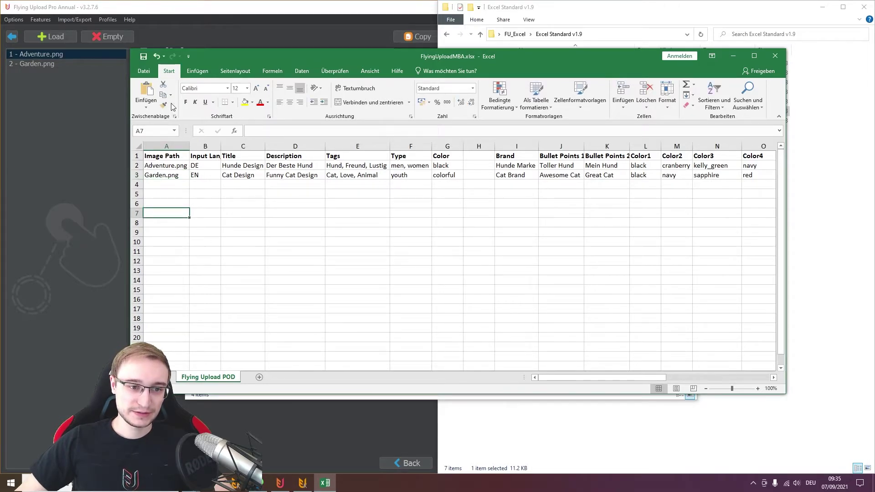
pyautogui.click(144, 57)
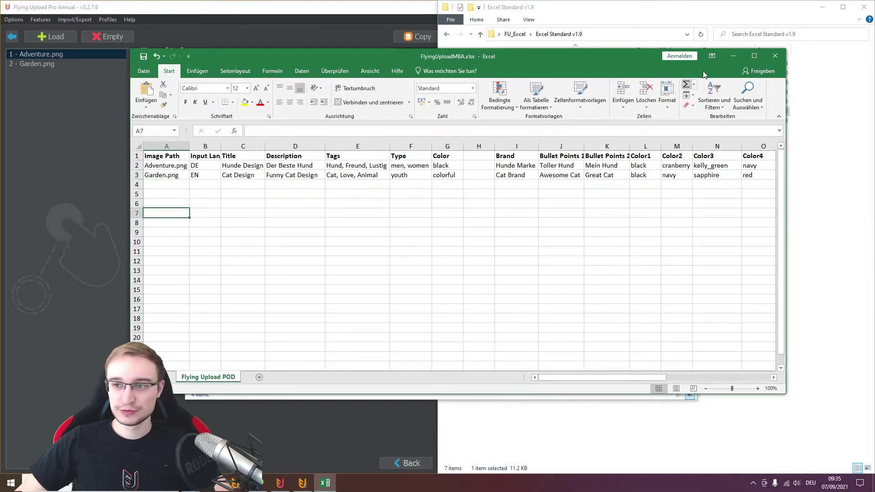
pyautogui.click(775, 59)
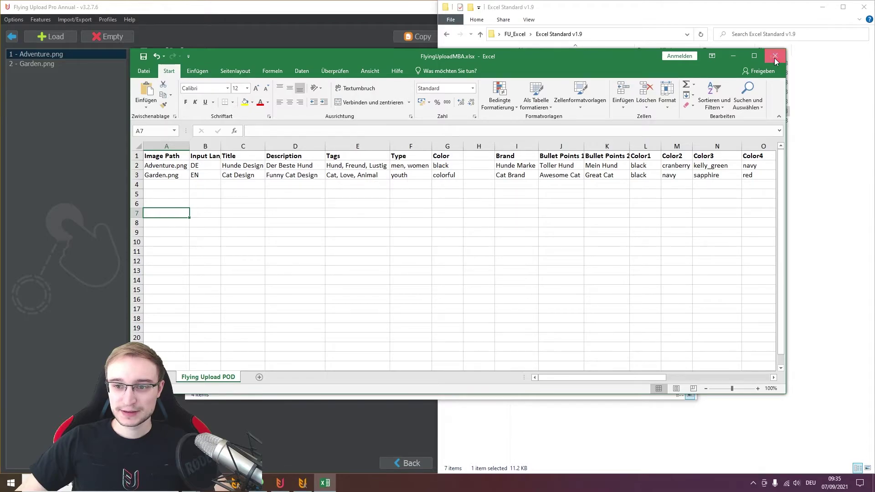
# - Empty Flying Upload Pro's design list, confirming Yes, leaving the Import/Export menu unused
pyautogui.click(405, 193)
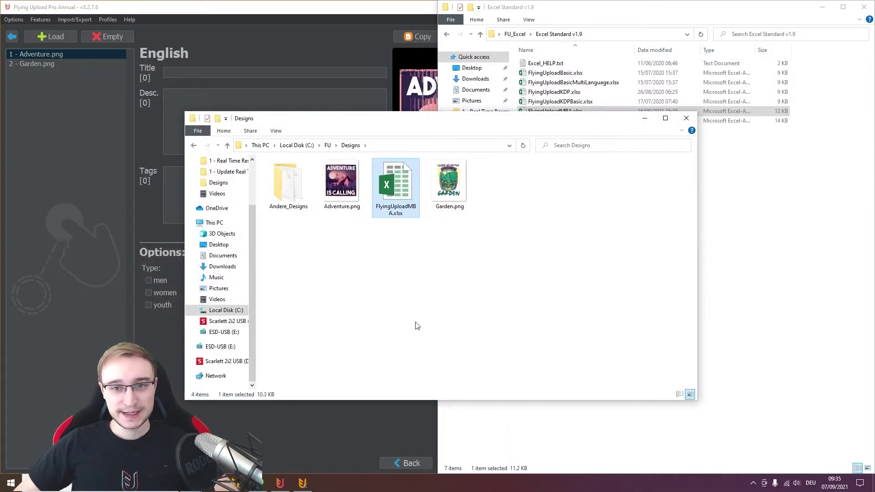
pyautogui.click(379, 12)
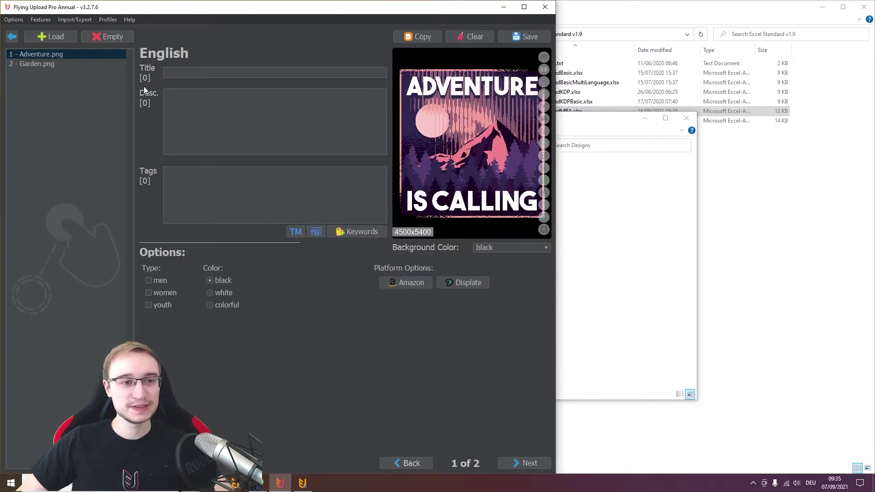
pyautogui.click(113, 38)
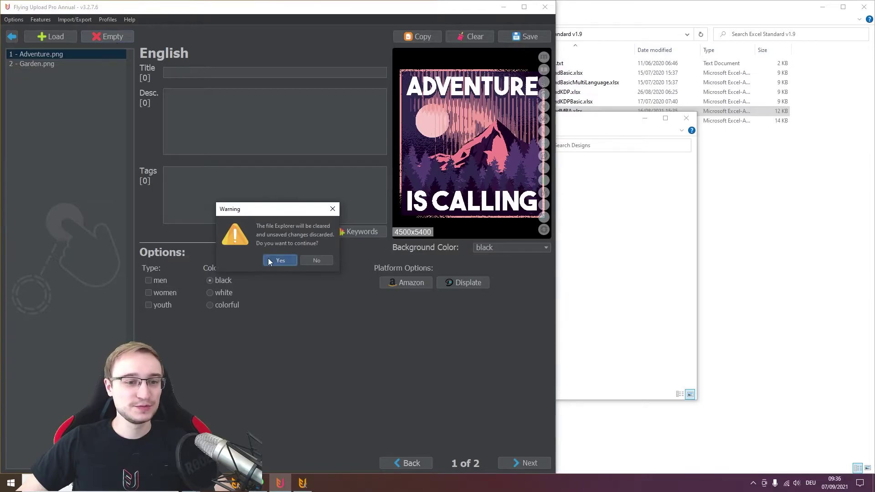
pyautogui.click(269, 259)
pyautogui.click(79, 19)
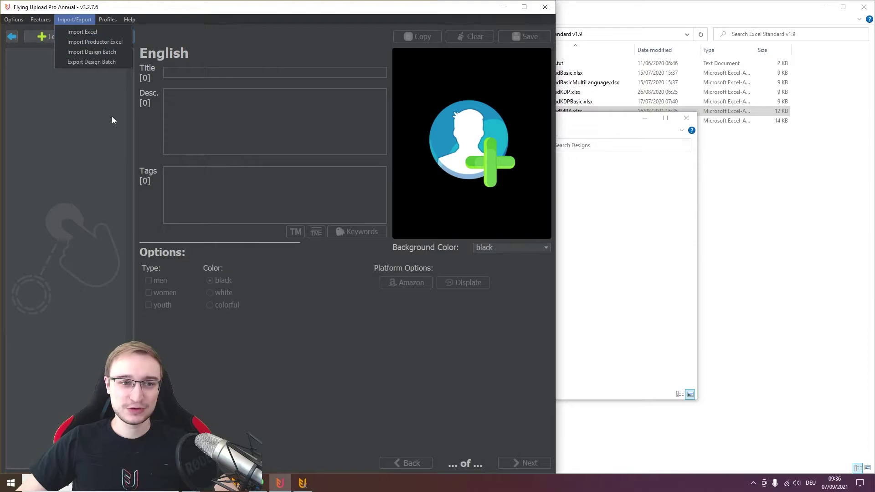
pyautogui.click(103, 124)
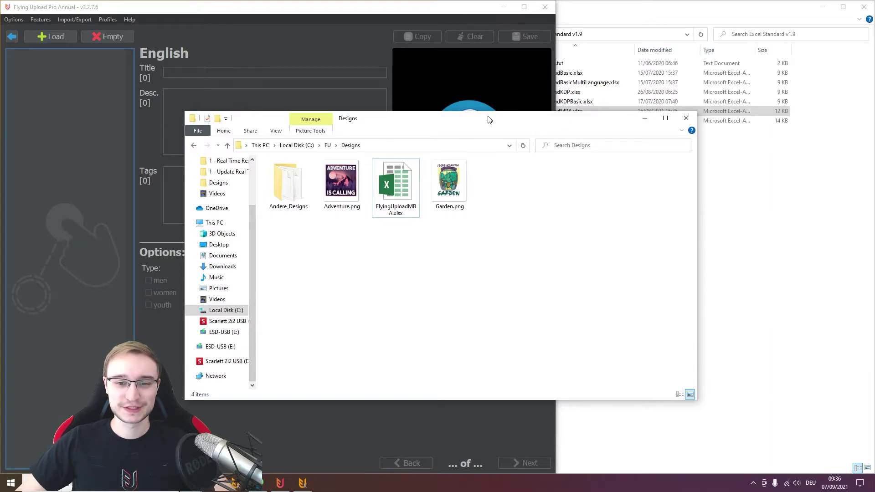
# - Load FlyingUploadMBA.xlsx into the design list and review the imported Adventure and Garden data
pyautogui.moveTo(489, 120); pyautogui.dragTo(548, 121)
pyautogui.moveTo(452, 180); pyautogui.dragTo(72, 114)
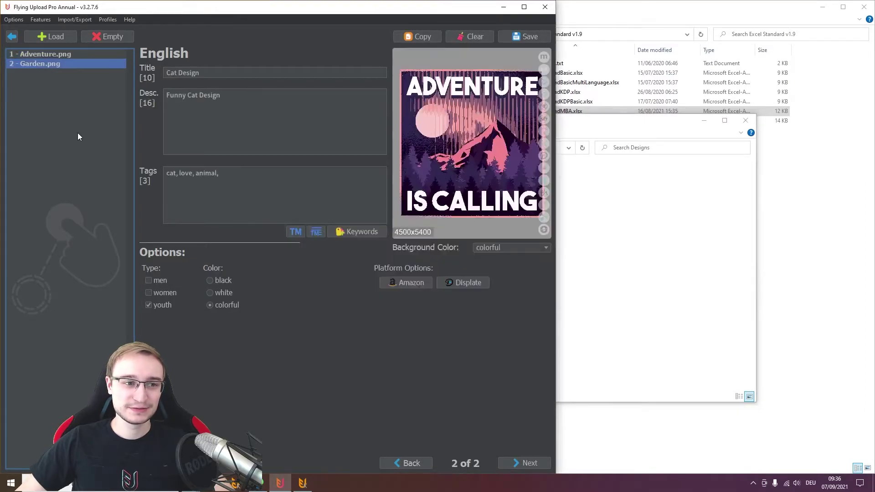
pyautogui.click(79, 55)
pyautogui.click(63, 66)
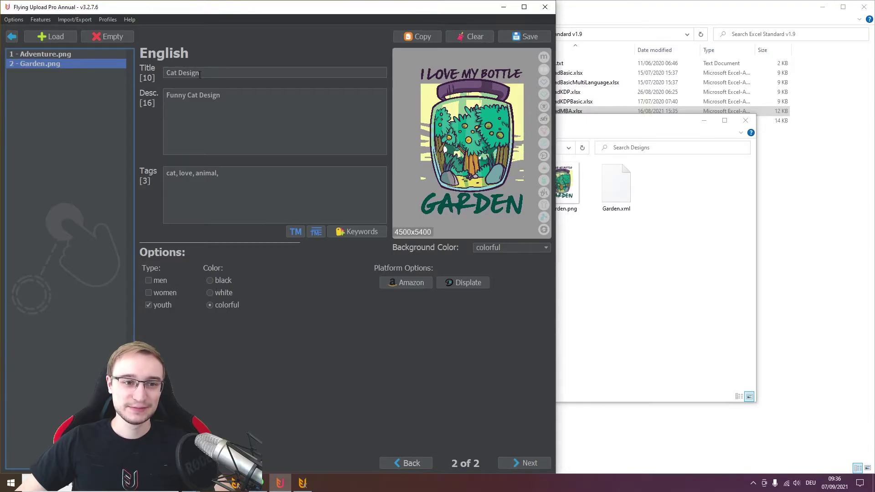
# - Choose Germany (DE) as the country and check Adventure's German title Hunde Design
pyautogui.click(12, 37)
pyautogui.click(267, 332)
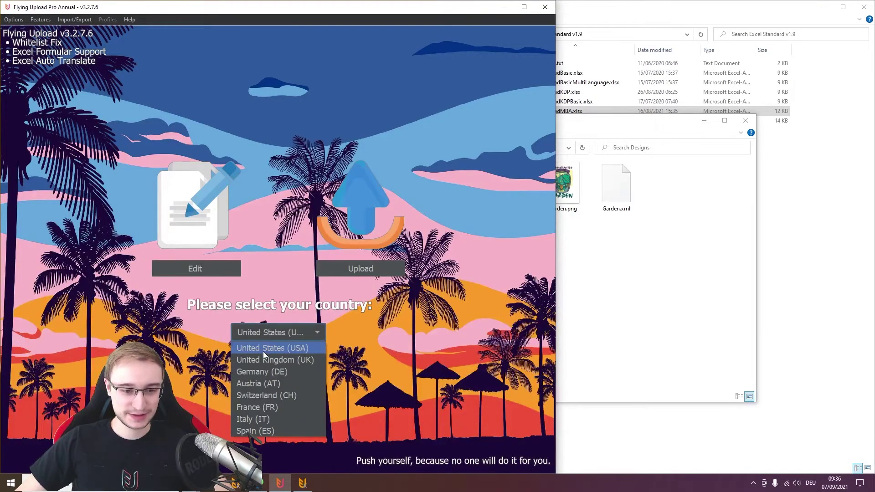
pyautogui.click(264, 370)
pyautogui.click(213, 268)
pyautogui.click(45, 54)
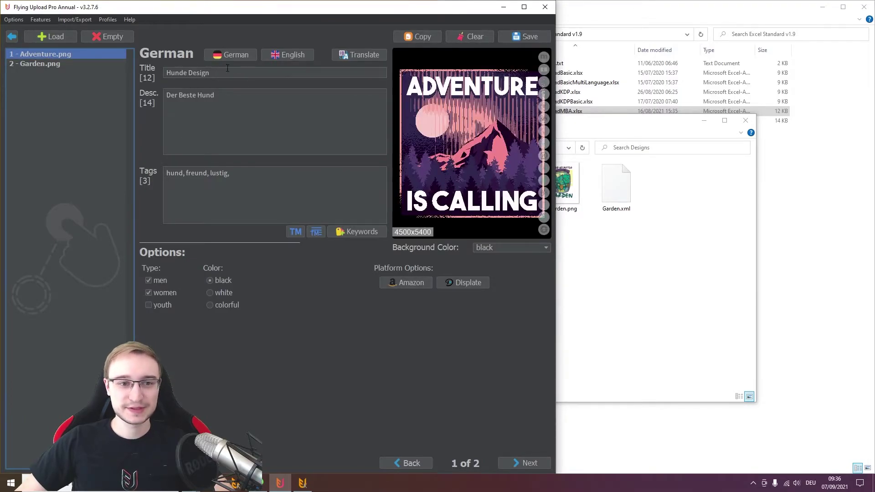
pyautogui.press('Tab')
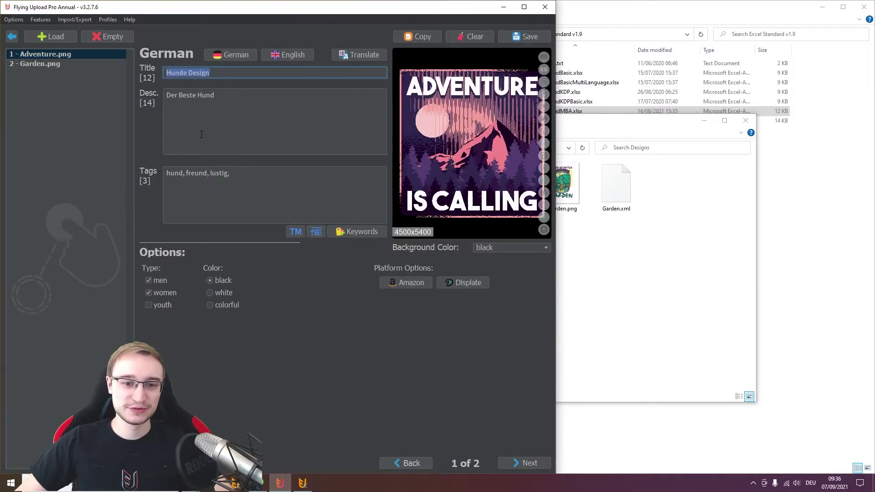
# - Check Garden's English listing and its Amazon settings showing brand Cat Brand
pyautogui.click(56, 63)
pyautogui.click(287, 55)
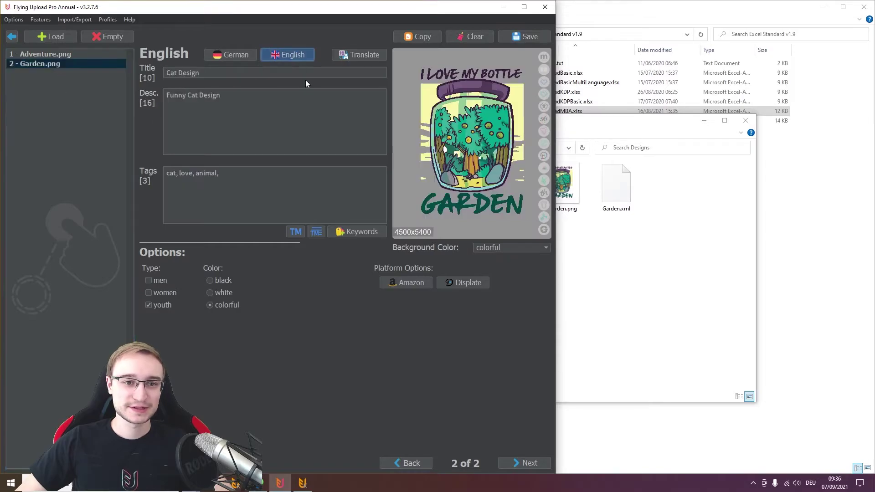
pyautogui.click(408, 283)
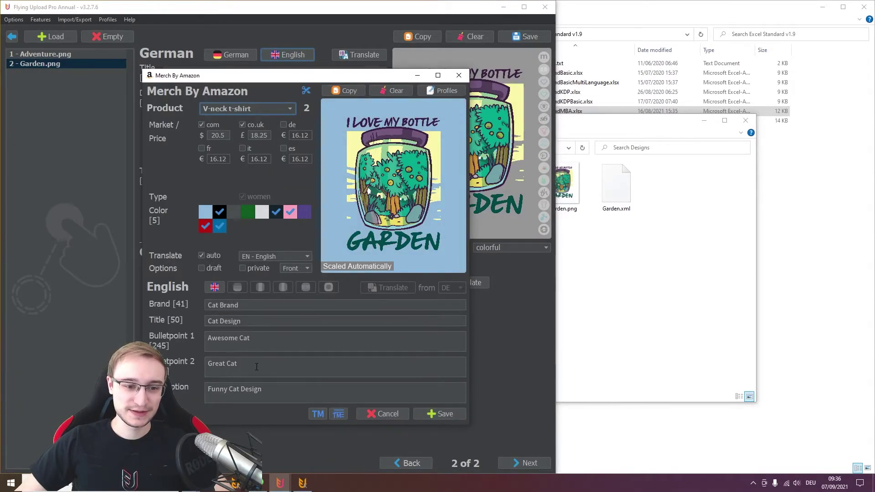
pyautogui.click(253, 304)
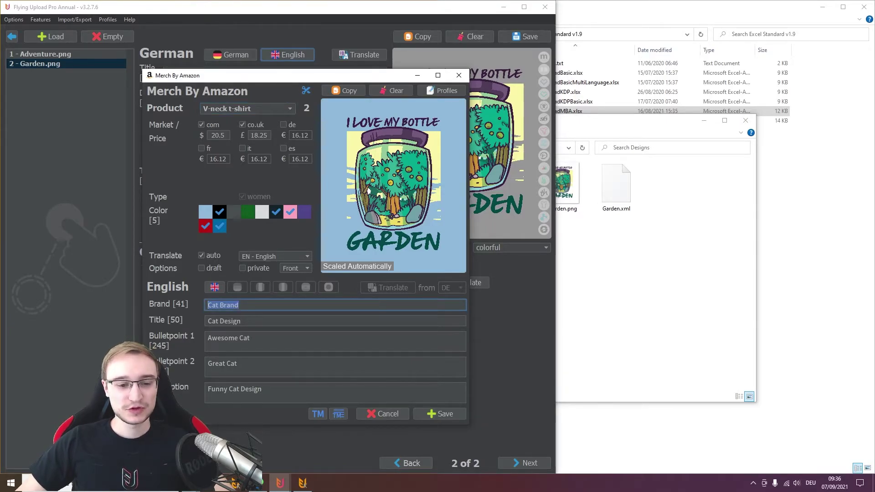
pyautogui.click(590, 277)
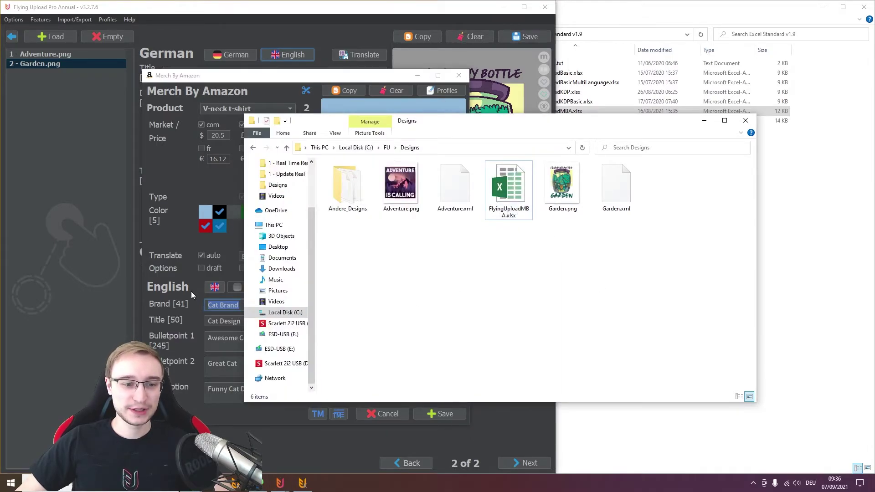
pyautogui.hotkey('alt', 'Tab')
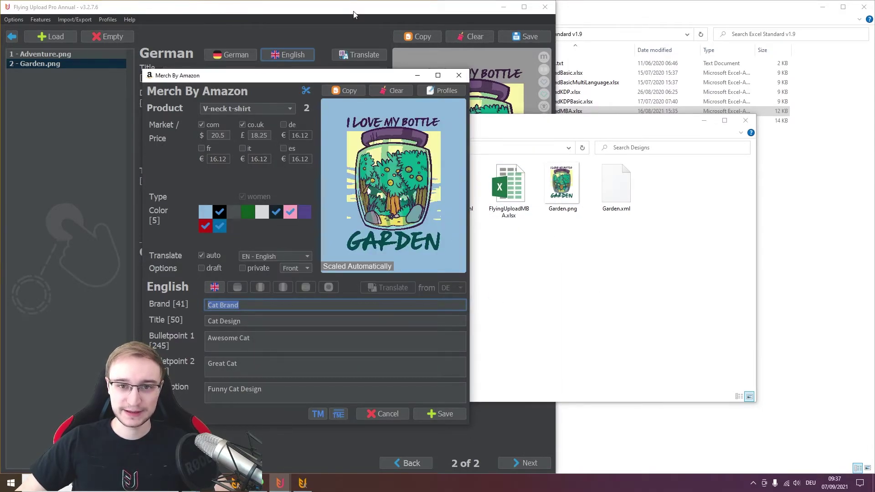
pyautogui.press('Escape')
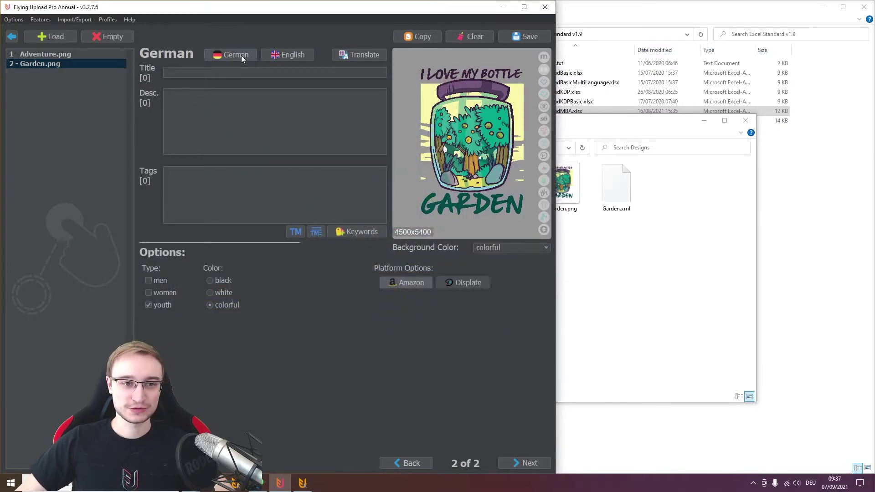
# - Show the English texts, then inspect Adventure.xml, Garden.xml and FlyingUploadMBA.xlsx in Designs
pyautogui.click(288, 55)
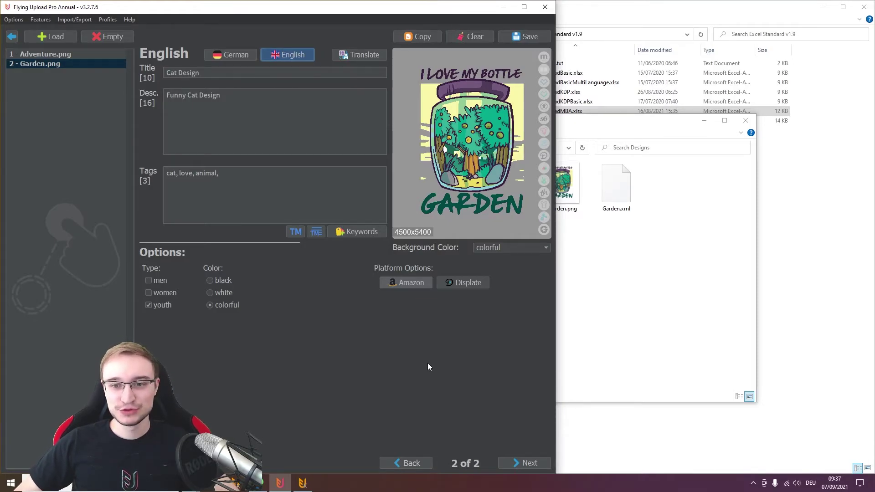
pyautogui.click(701, 295)
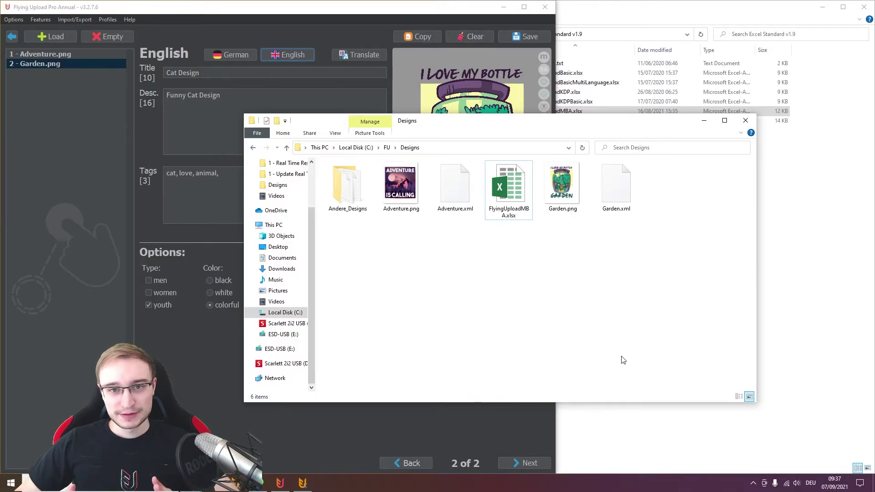
pyautogui.click(508, 210)
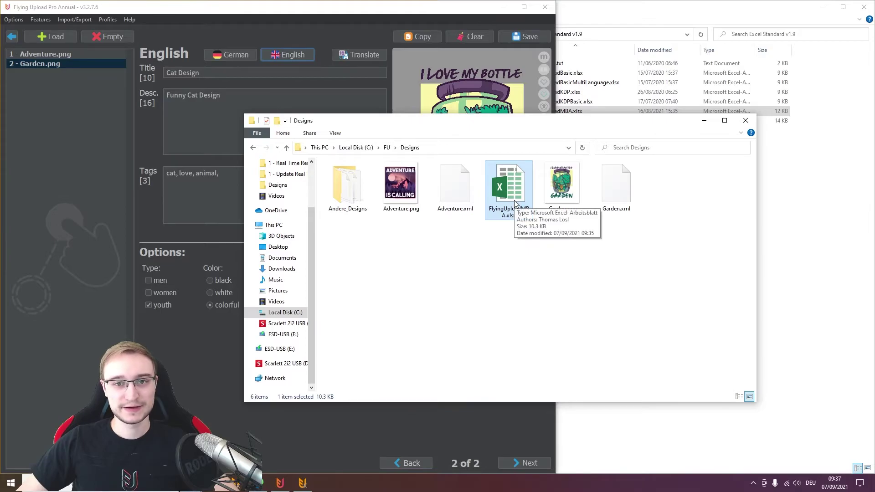
pyautogui.click(493, 314)
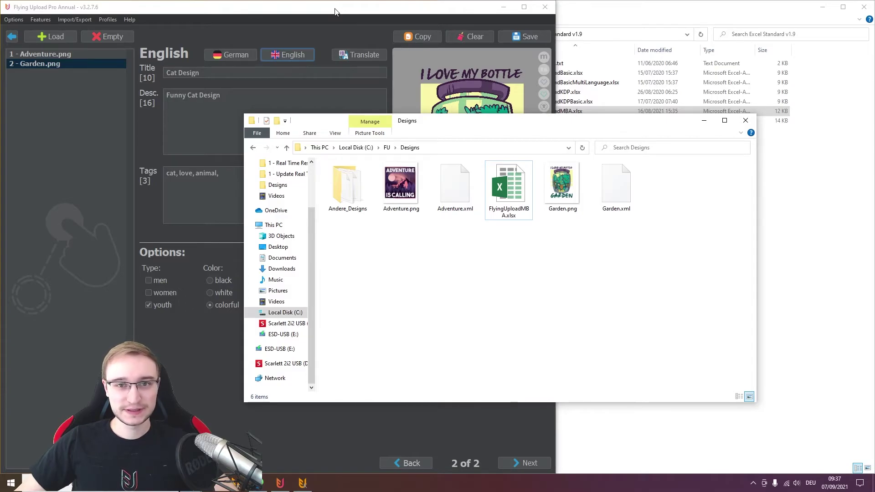
pyautogui.click(496, 204)
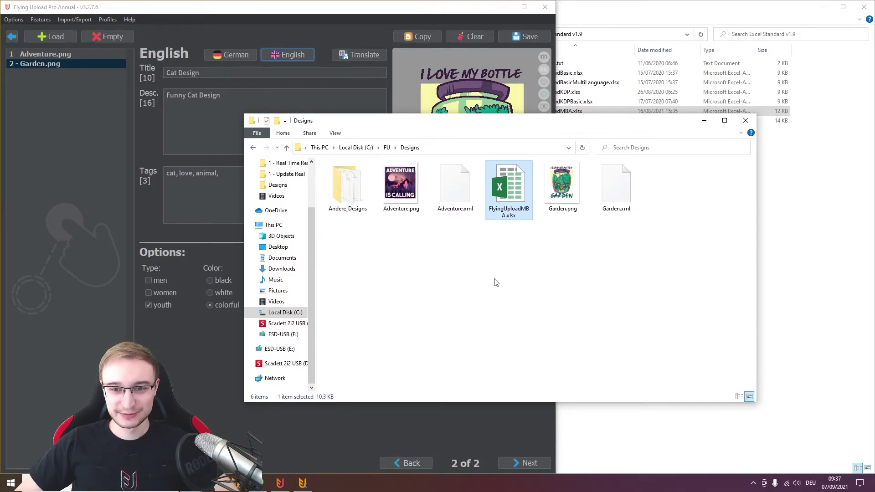
pyautogui.click(465, 211)
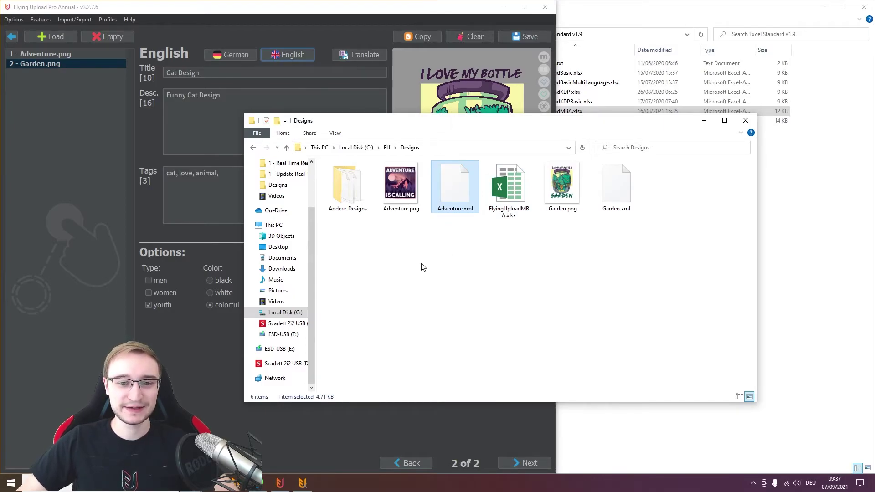
pyautogui.press('Left')
pyautogui.press('Right')
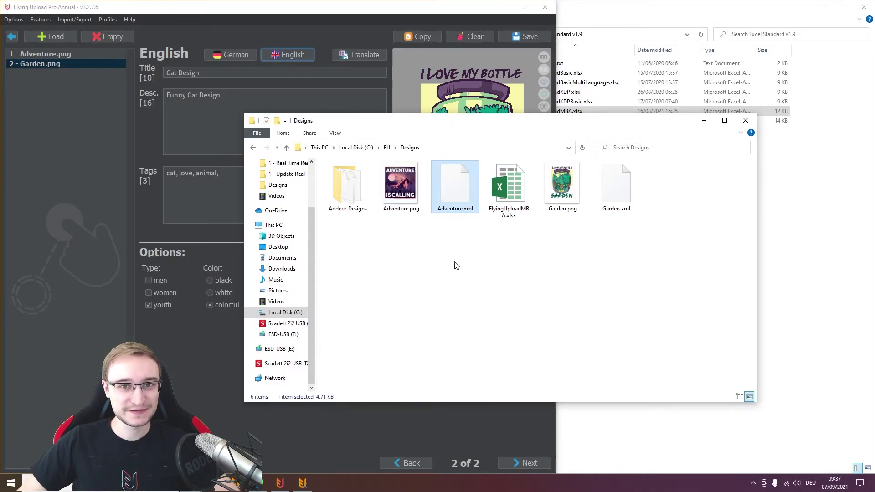
pyautogui.press('Right')
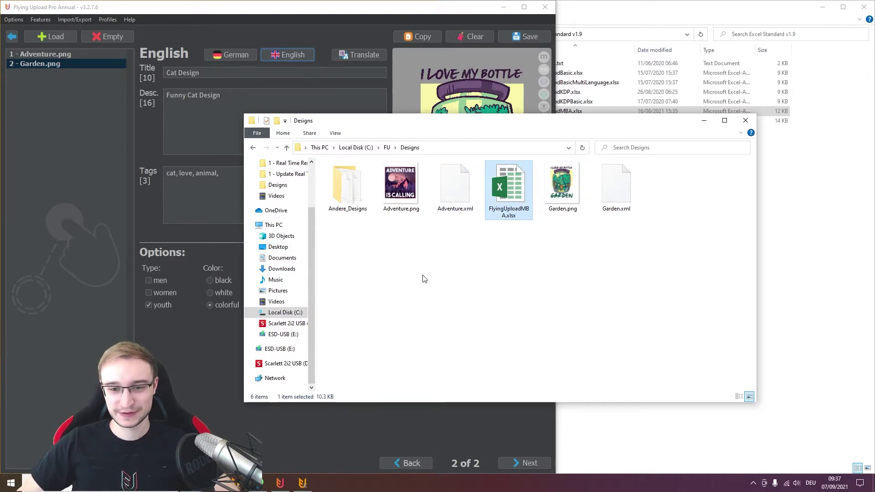
# - Empty the design list and delete FlyingUploadMBA.xlsx from the Designs folder
pyautogui.click(117, 36)
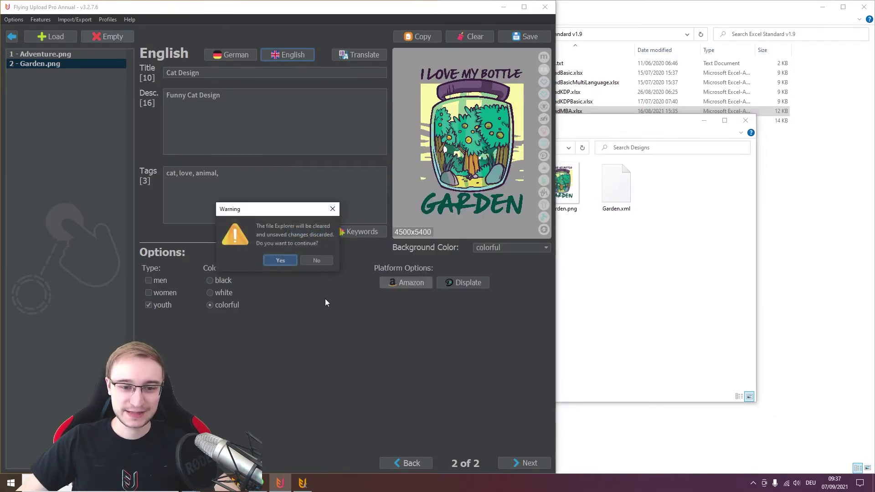
pyautogui.press('Return')
pyautogui.click(562, 364)
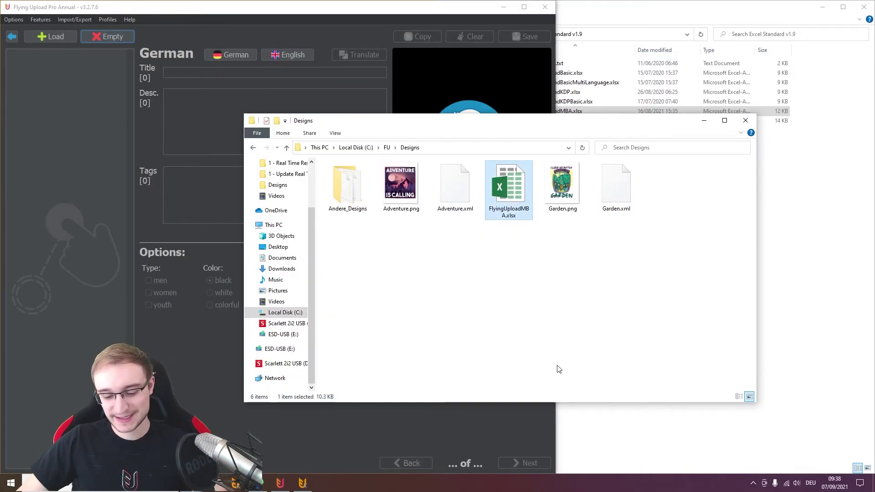
pyautogui.press('Delete')
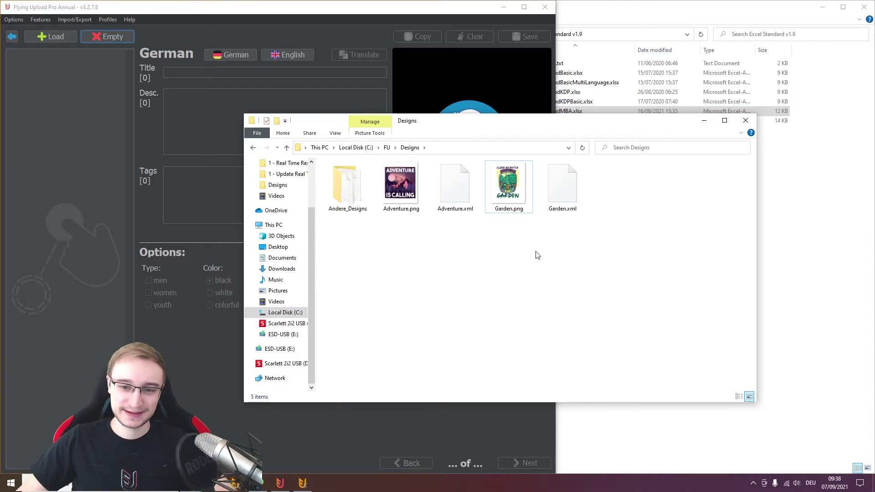
# - Drag both PNGs and both XML files into Flying Upload and view Garden's English listing
pyautogui.moveTo(585, 255); pyautogui.dragTo(87, 151)
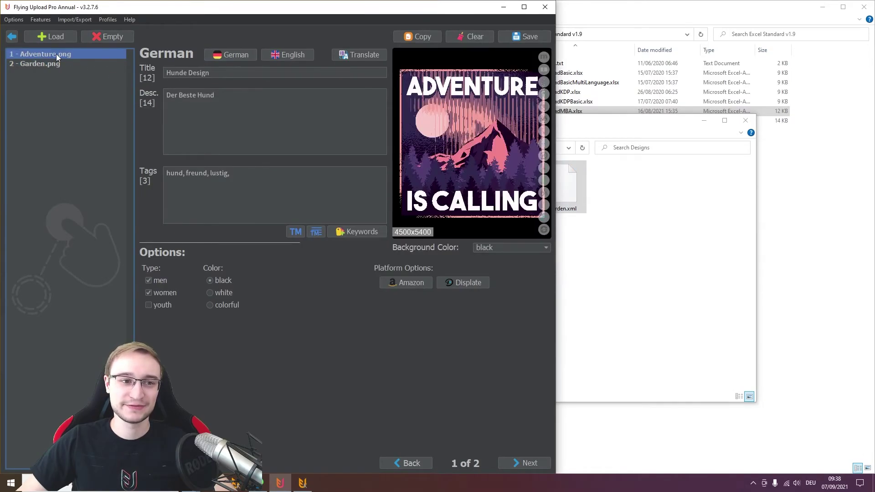
pyautogui.click(46, 64)
pyautogui.click(291, 56)
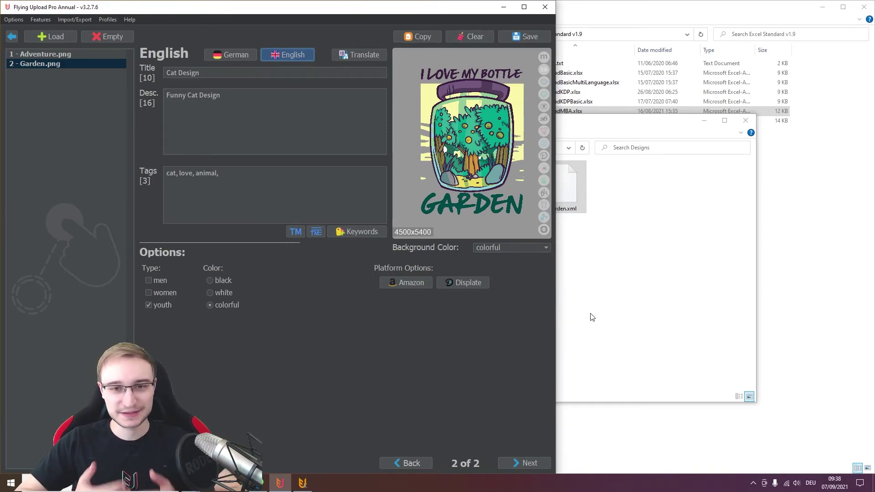
pyautogui.click(601, 303)
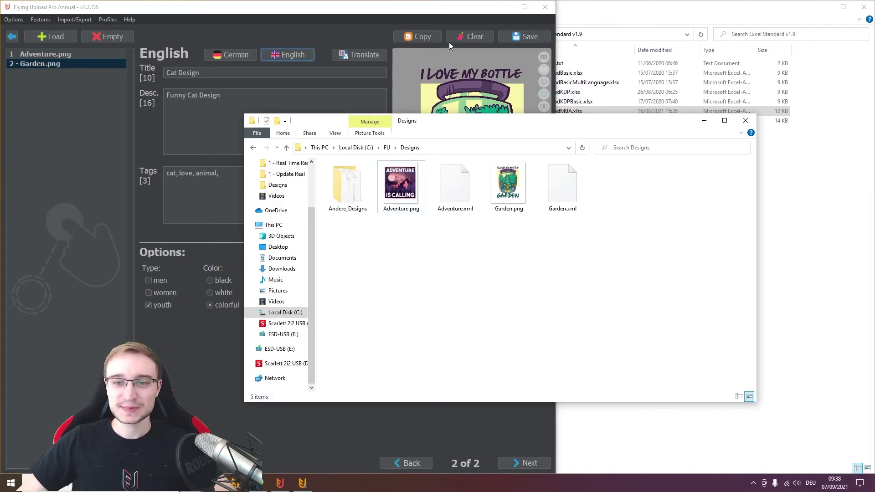
pyautogui.moveTo(382, 10); pyautogui.dragTo(566, 59)
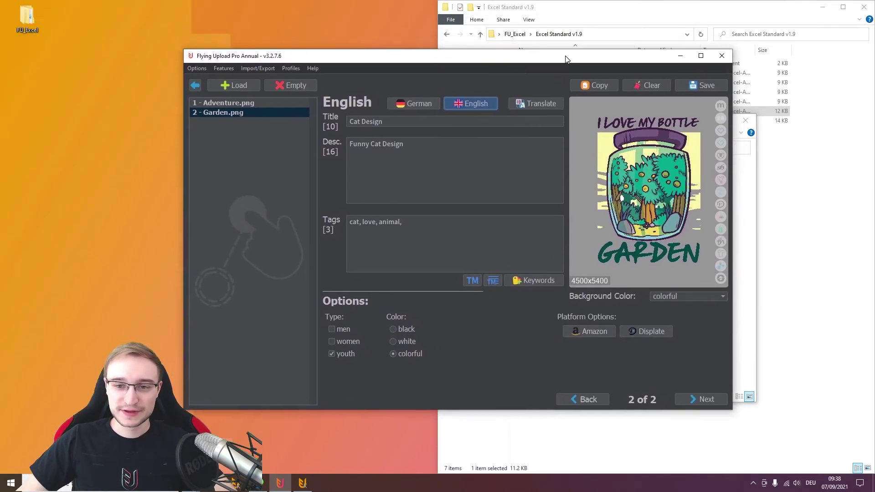